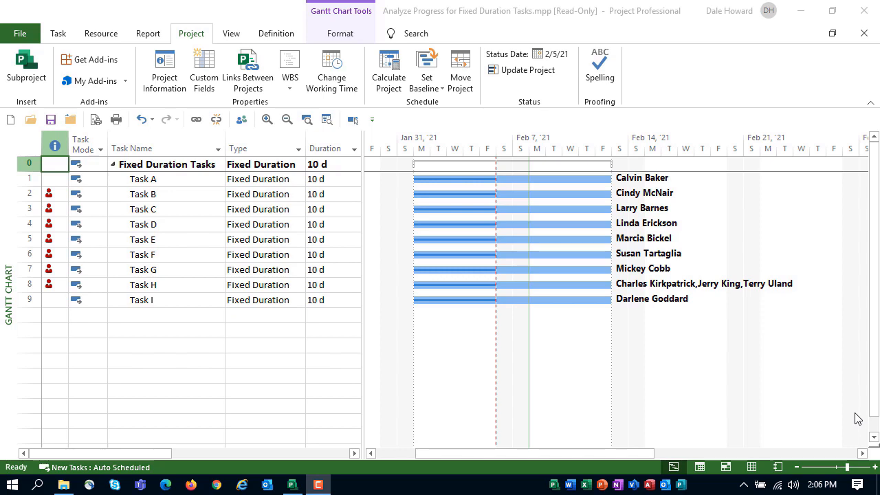
# Step: Hide the Type column and narrow the task table so it ends at the Duration column
pyautogui.rightClick(249, 141)
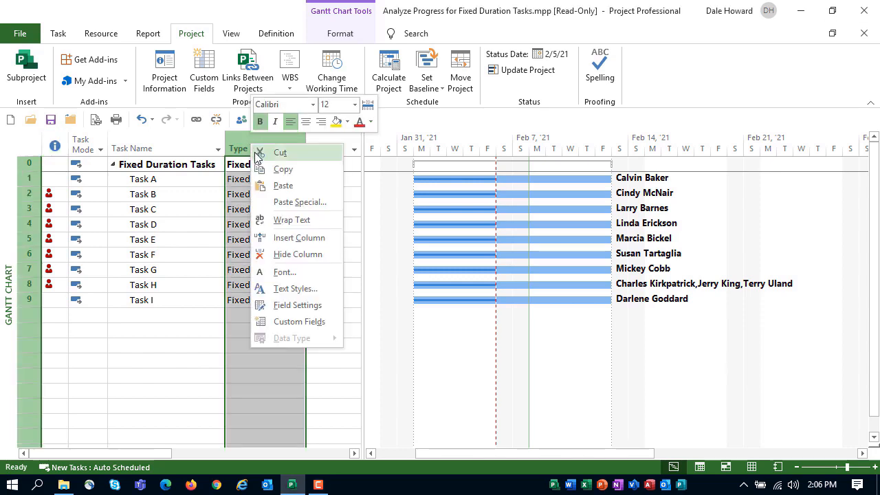
pyautogui.click(287, 255)
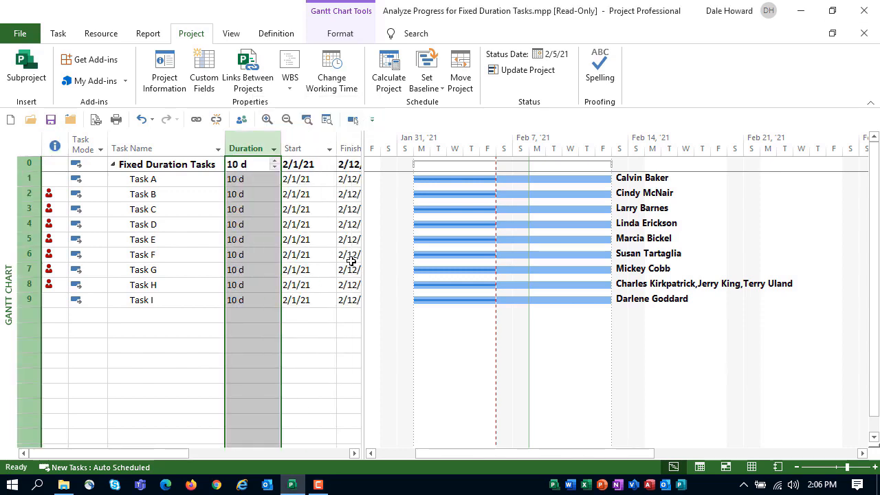
pyautogui.moveTo(364, 241); pyautogui.dragTo(283, 254)
pyautogui.click(194, 163)
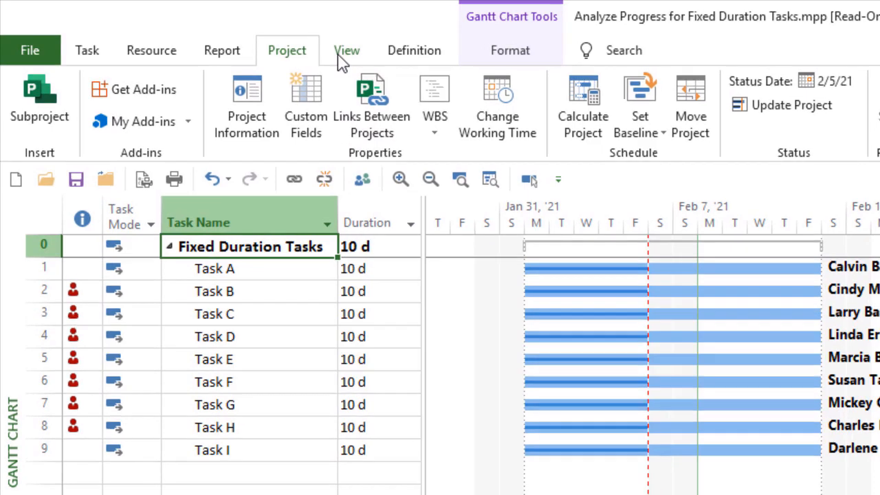
# Step: Copy the Entry table as a new task table named "_Progress Comparison" and have it shown in the menu
pyautogui.click(227, 37)
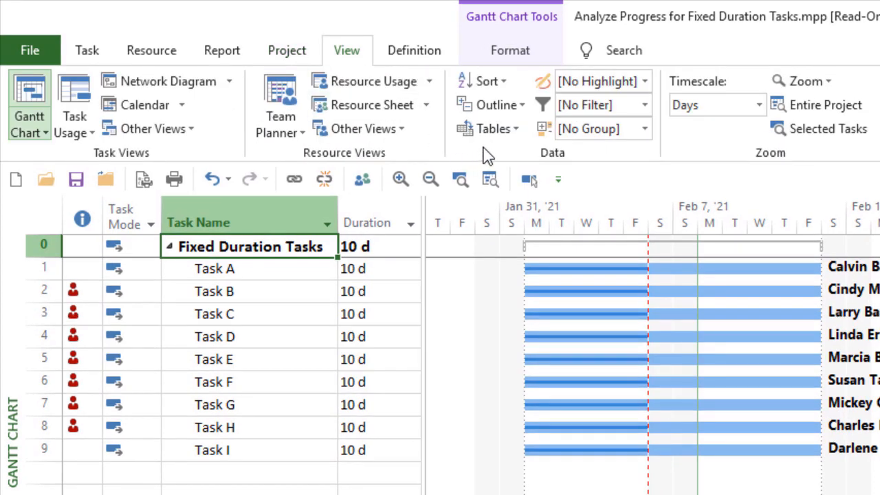
pyautogui.click(512, 134)
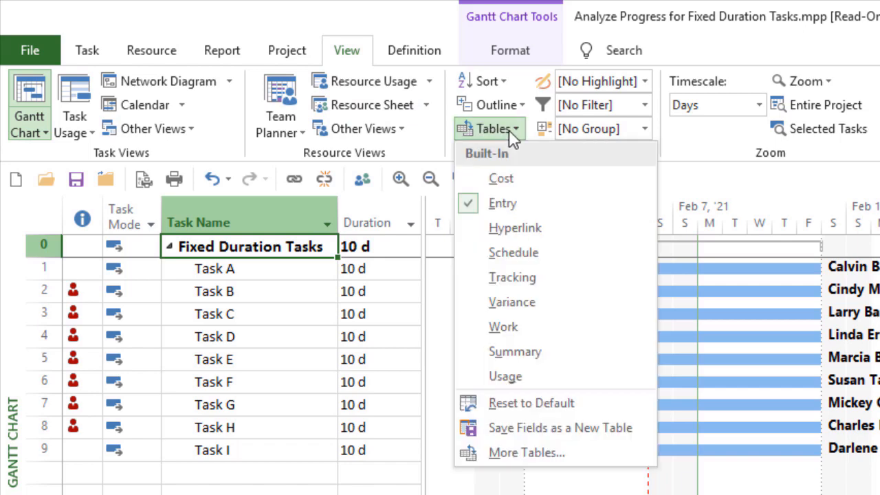
pyautogui.click(536, 453)
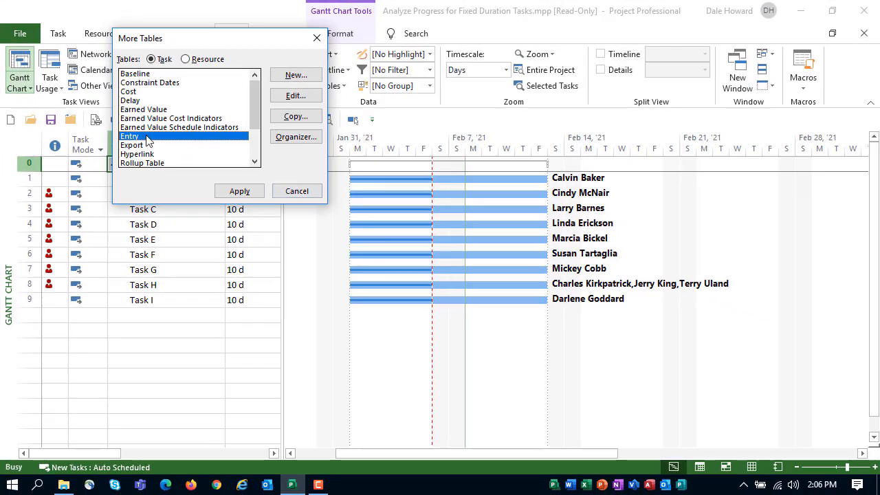
pyautogui.click(295, 117)
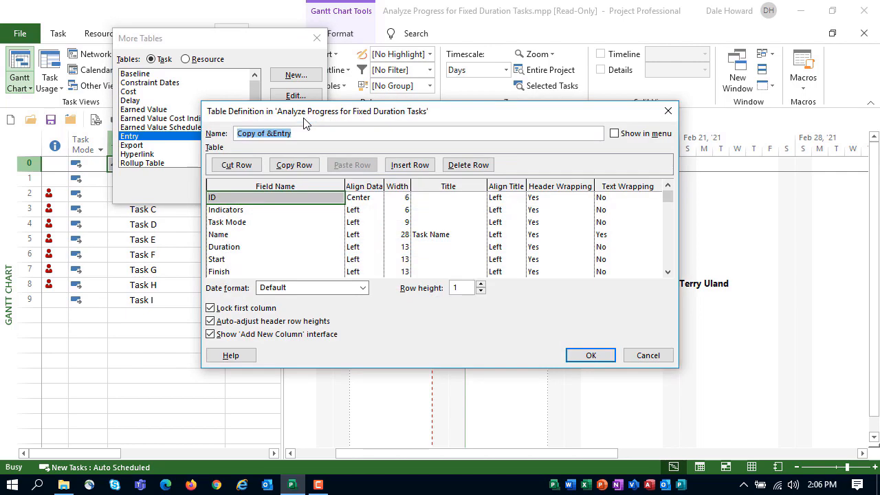
pyautogui.write('_')
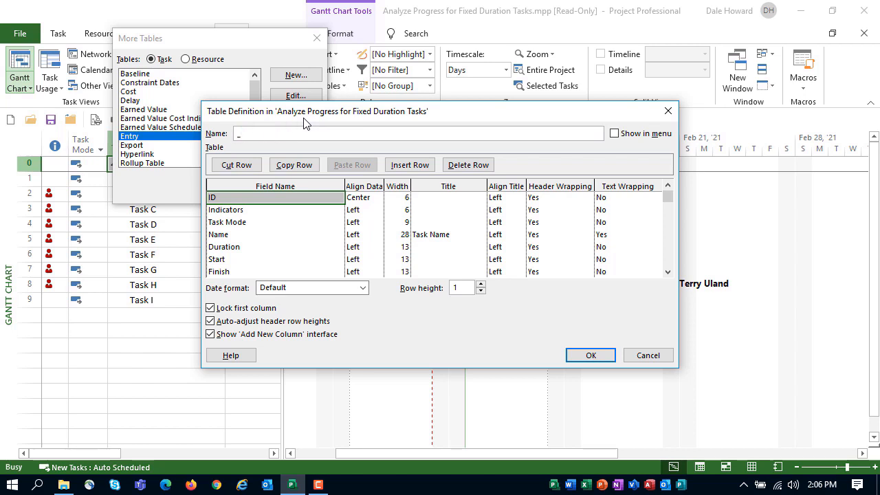
pyautogui.write('Progress Comparison')
pyautogui.press('Tab')
pyautogui.press('space')
# Step: Delete the Duration field and every field after it from the new table's definition
pyautogui.click(244, 247)
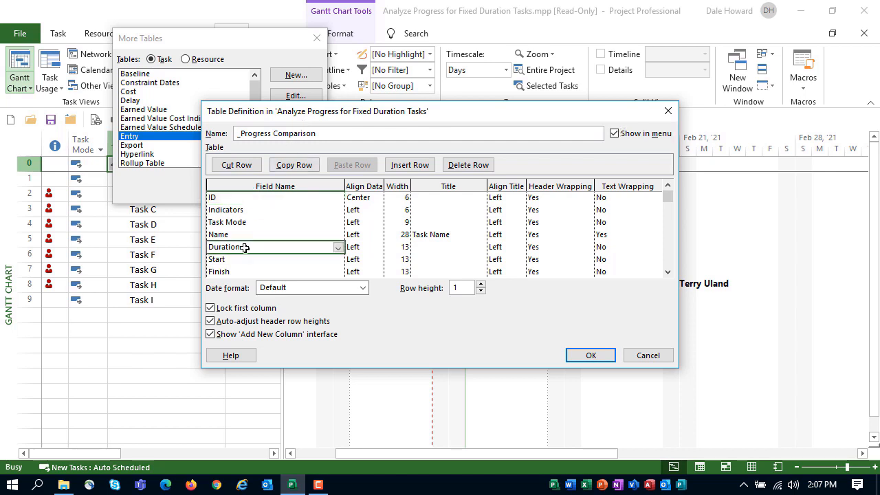
pyautogui.press('Delete')
pyautogui.press('Delete')
pyautogui.press('Delete')
pyautogui.press('Delete')
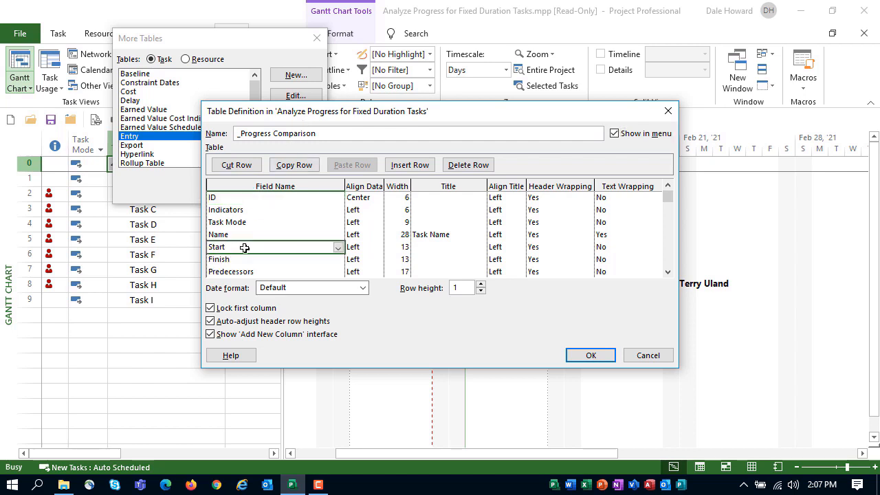
pyautogui.press('Delete')
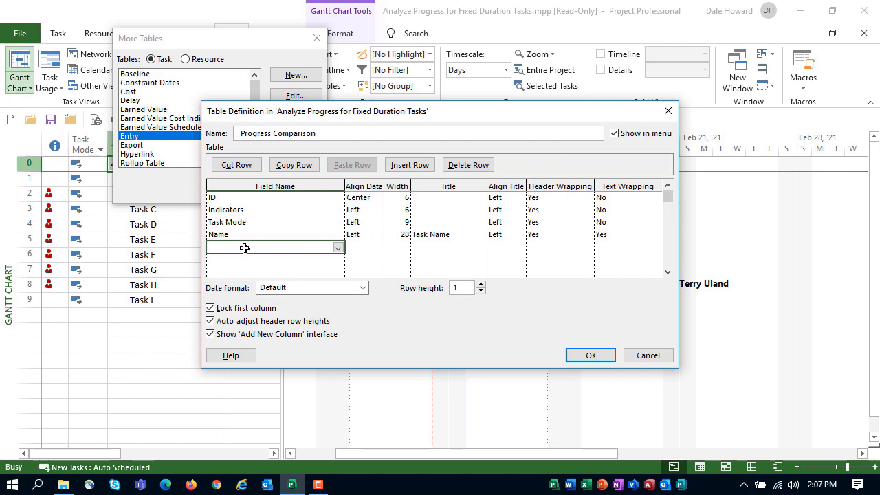
# Step: Add the % Work Complete field below Name with centered data and a width of 16
pyautogui.click(338, 249)
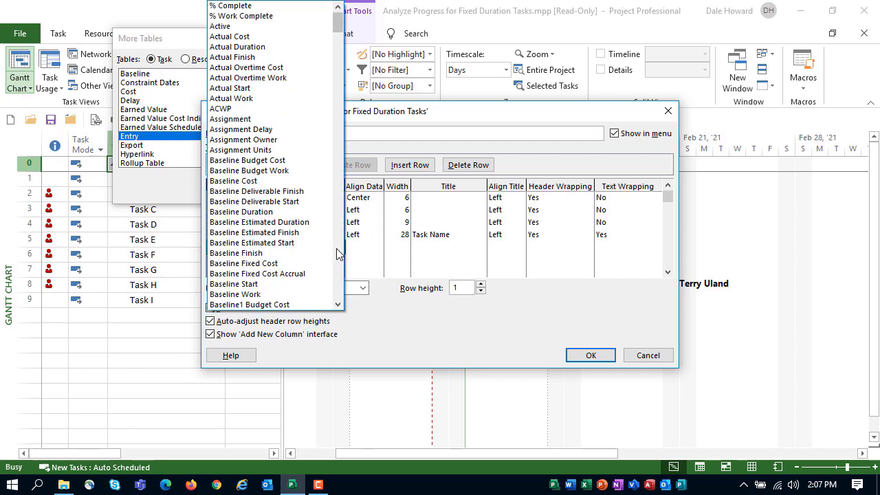
pyautogui.click(287, 21)
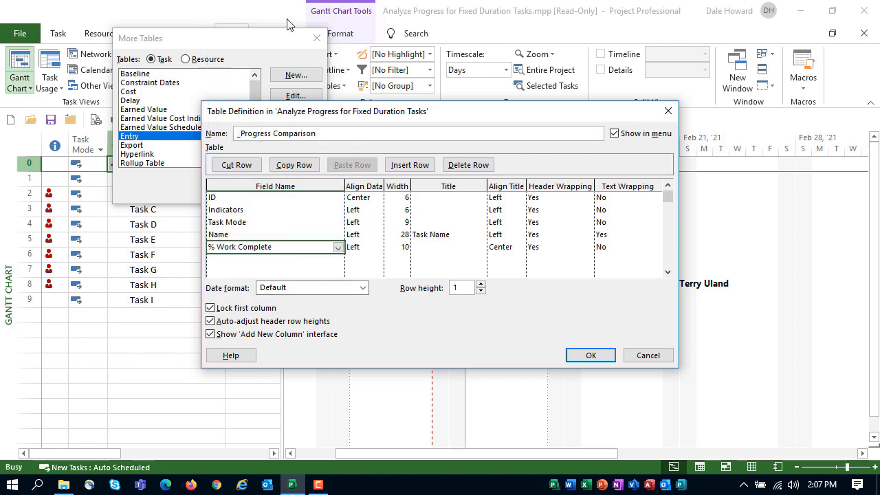
pyautogui.click(360, 247)
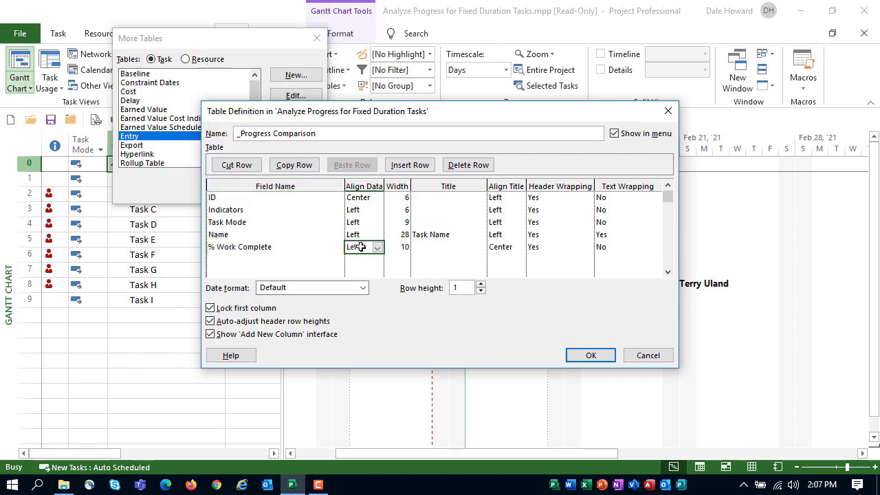
pyautogui.click(376, 247)
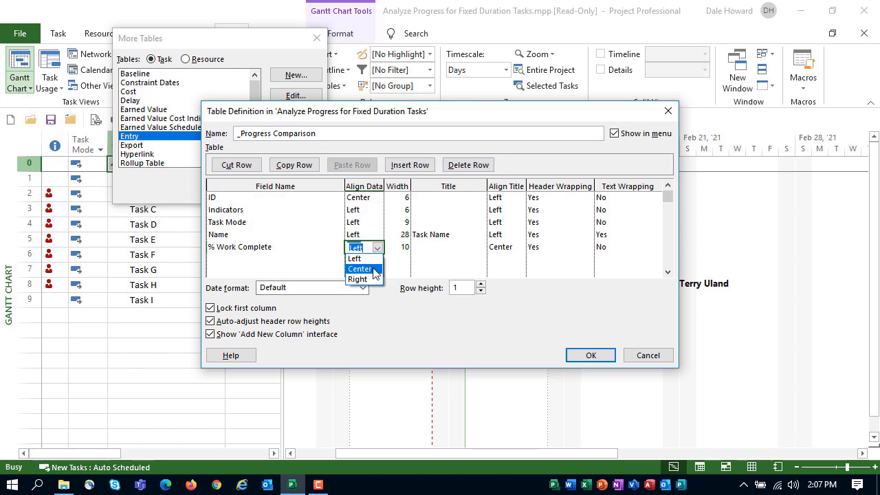
pyautogui.click(373, 270)
pyautogui.click(398, 248)
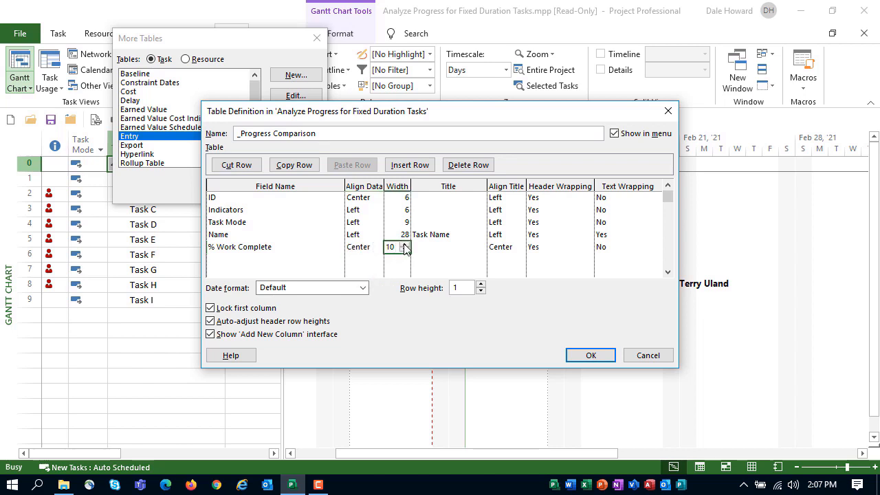
pyautogui.click(404, 246)
pyautogui.click(405, 246)
pyautogui.click(404, 246)
pyautogui.click(404, 246)
pyautogui.click(404, 246)
pyautogui.click(406, 250)
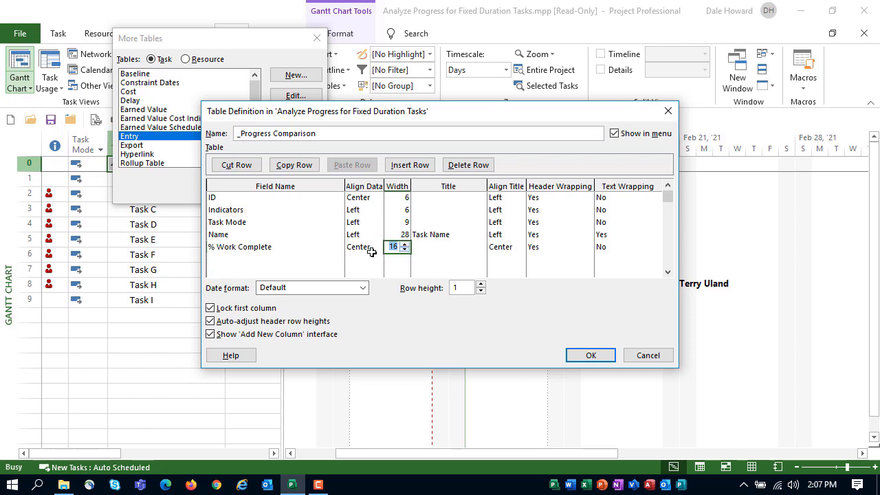
# Step: Add the % Complete field as the last row with centered data and a width of 16
pyautogui.click(304, 265)
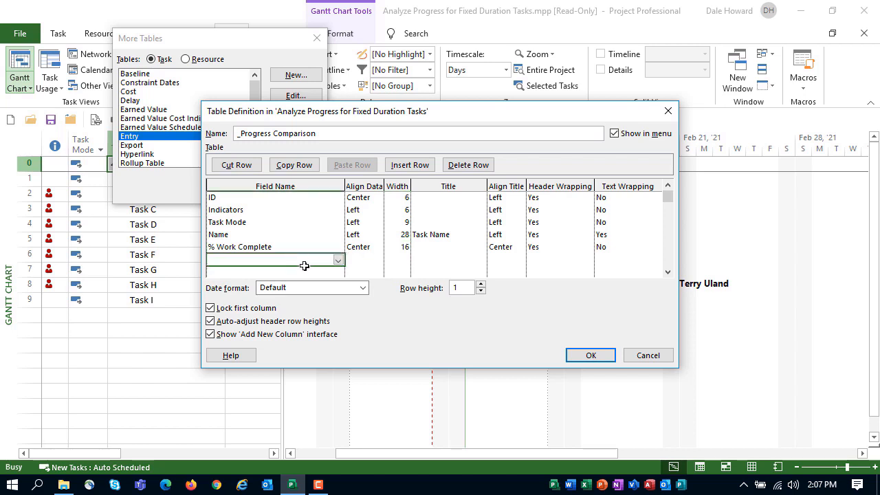
pyautogui.click(338, 260)
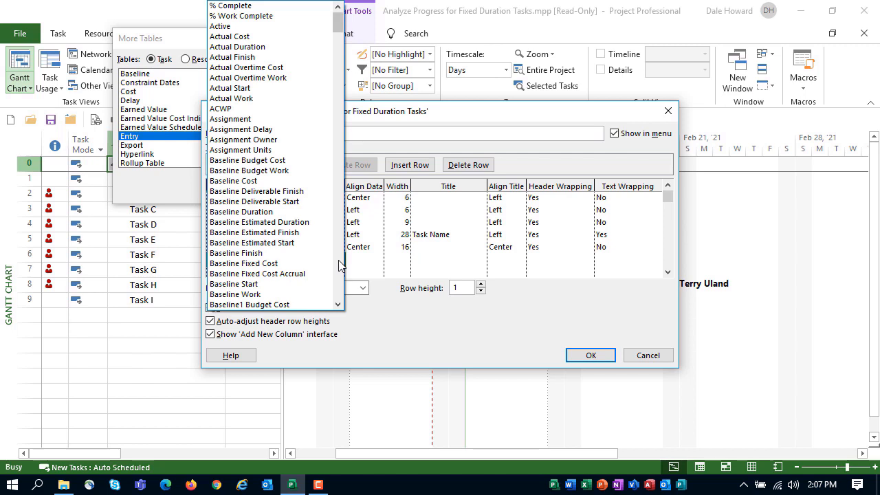
pyautogui.click(275, 8)
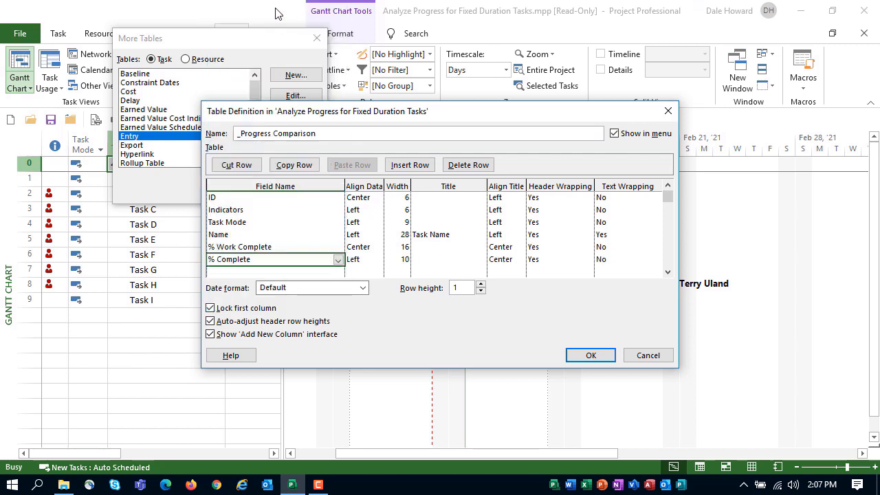
pyautogui.click(360, 259)
pyautogui.click(378, 266)
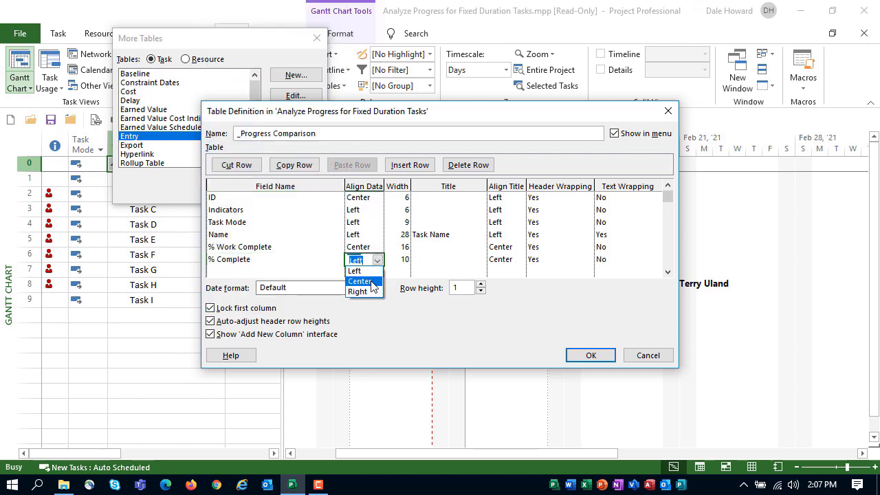
pyautogui.click(359, 282)
pyautogui.click(397, 261)
pyautogui.click(404, 257)
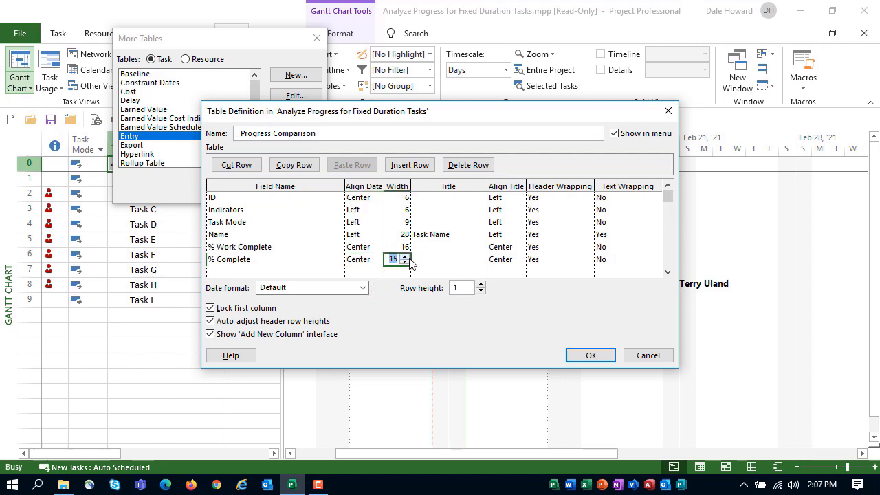
pyautogui.click(404, 256)
# Step: Give the % Complete field the title "% Duration Complete"
pyautogui.click(421, 259)
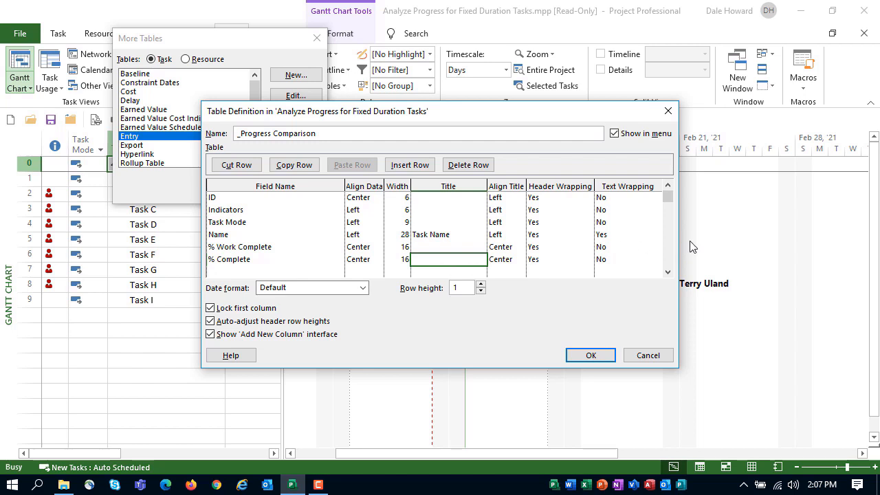
pyautogui.write('% Duration Complete')
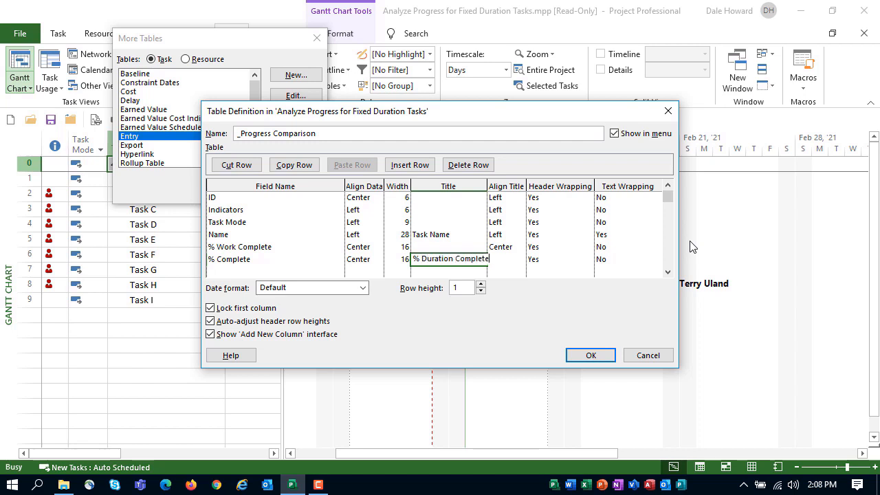
pyautogui.press('Tab')
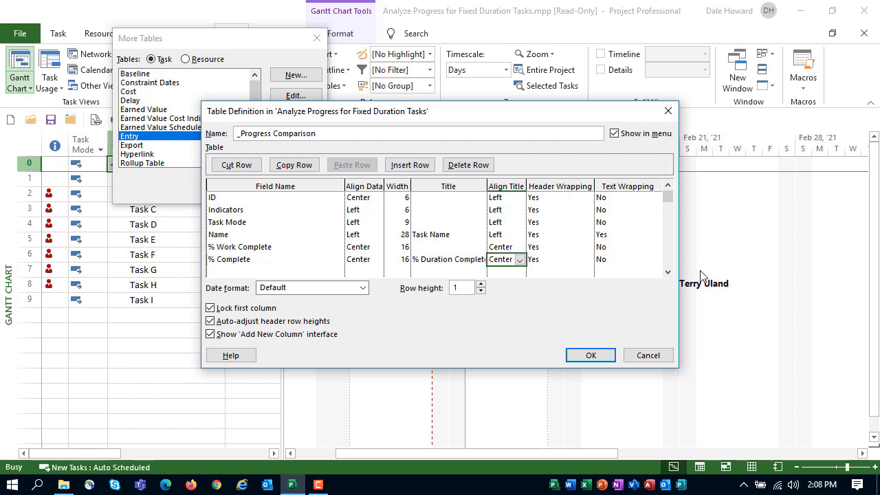
# Step: Save and apply the _Progress Comparison table, widening the table area through the % Duration Complete column
pyautogui.click(593, 355)
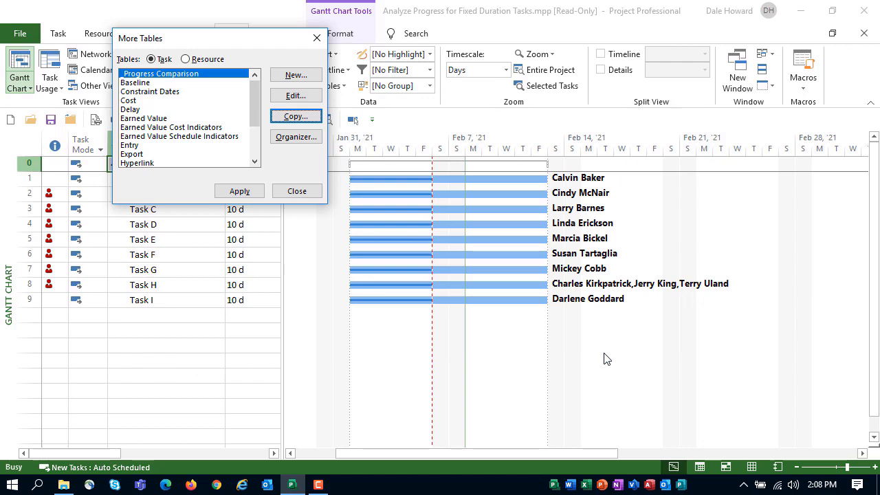
pyautogui.click(232, 193)
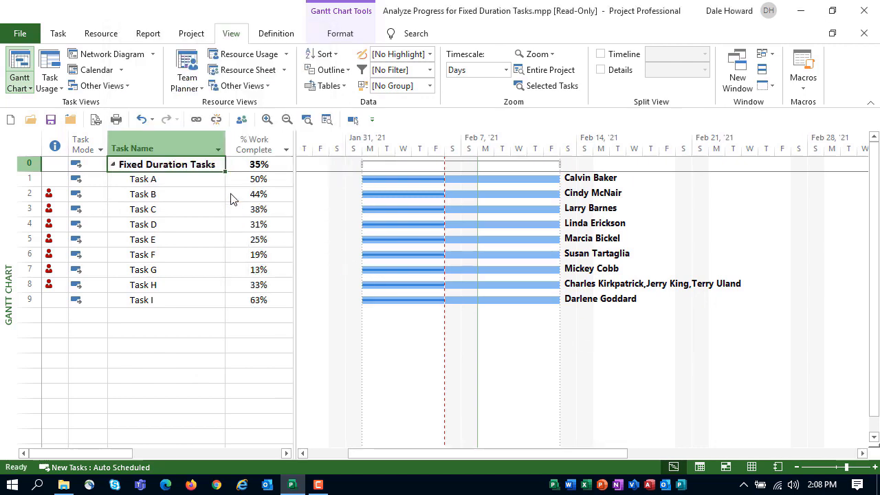
pyautogui.moveTo(294, 205); pyautogui.dragTo(369, 206)
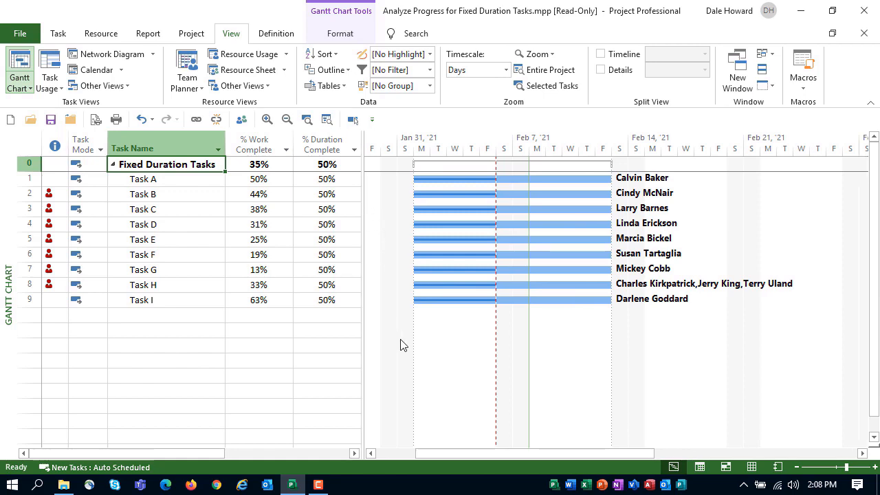
# Step: Switch the Gantt chart back to the Entry table and narrow the table area to end at the Duration column
pyautogui.rightClick(25, 142)
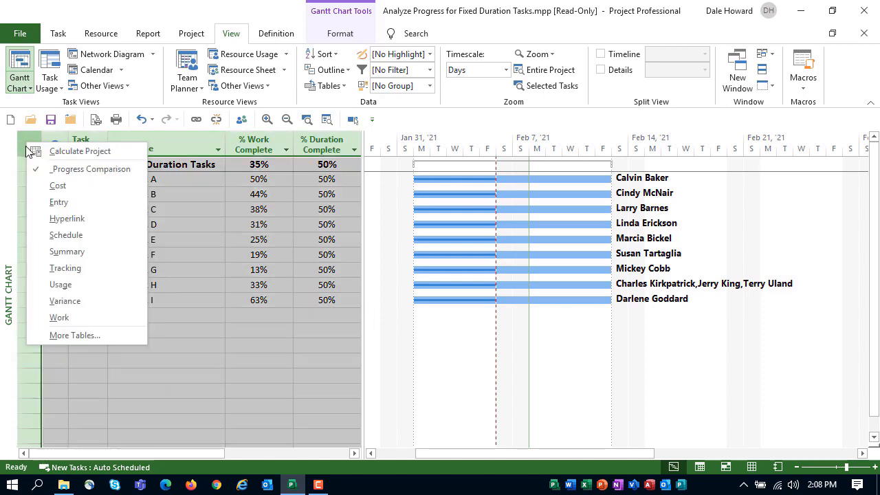
pyautogui.click(58, 202)
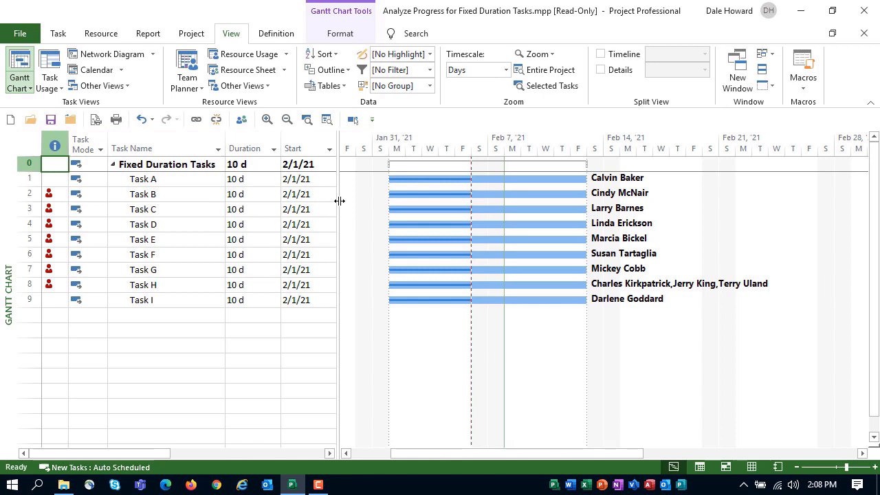
pyautogui.moveTo(339, 201); pyautogui.dragTo(282, 213)
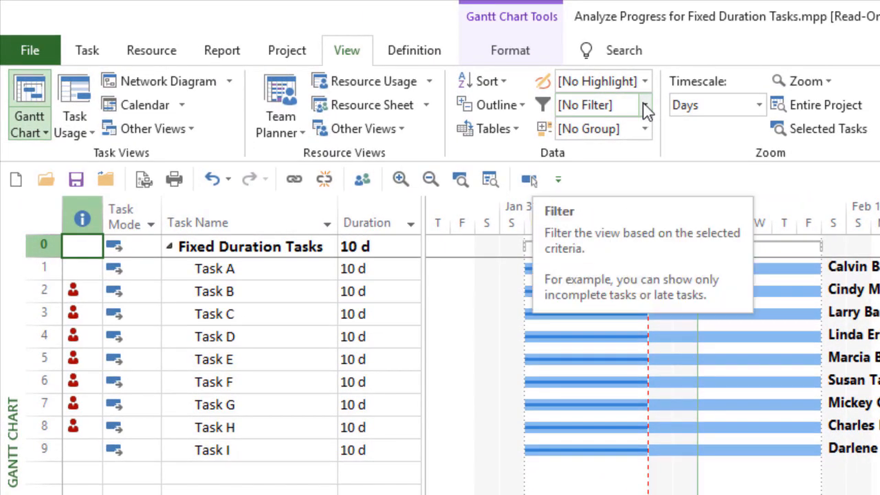
# Step: Start a new task filter named "_Work Behind Schedule"
pyautogui.click(646, 107)
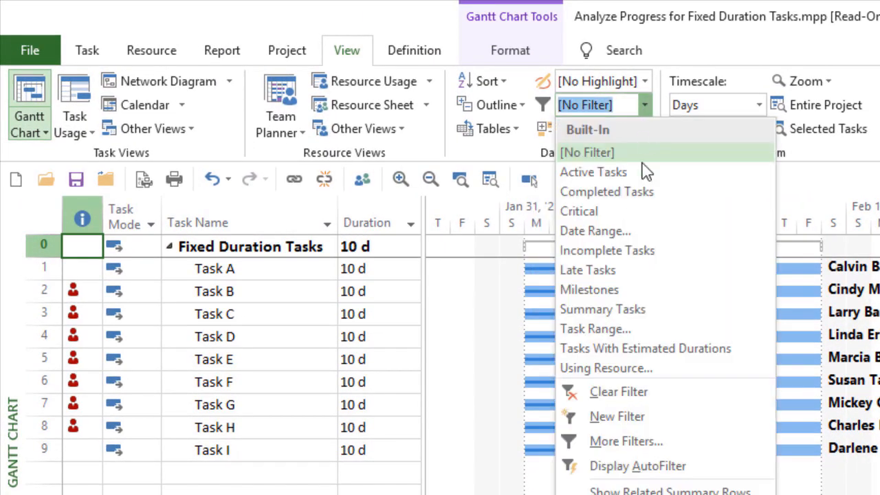
pyautogui.click(670, 418)
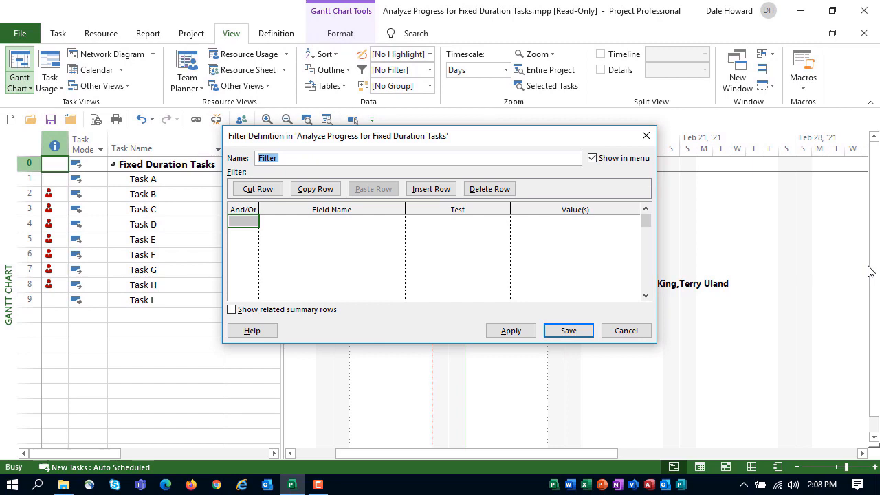
pyautogui.press('BackSpace')
pyautogui.write('_Work B')
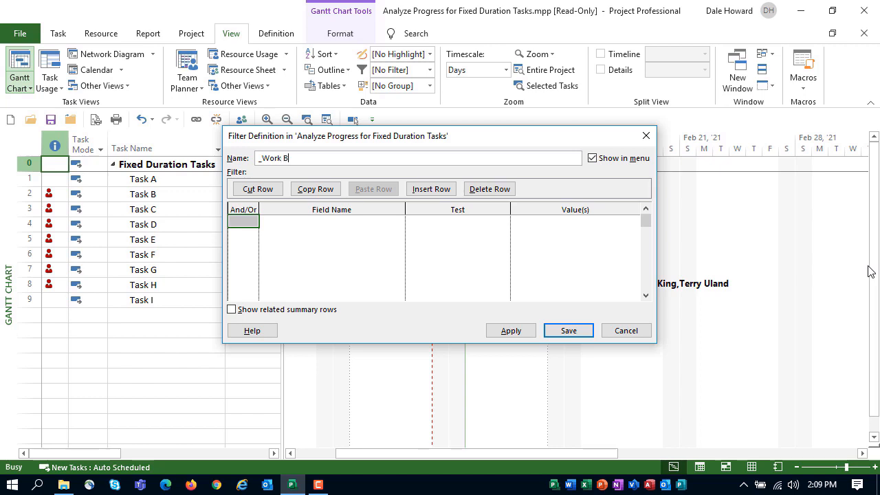
pyautogui.write('ehind')
pyautogui.write('Schedule')
# Step: Define the filter condition as % Work Complete is less than [% Complete]
pyautogui.click(365, 218)
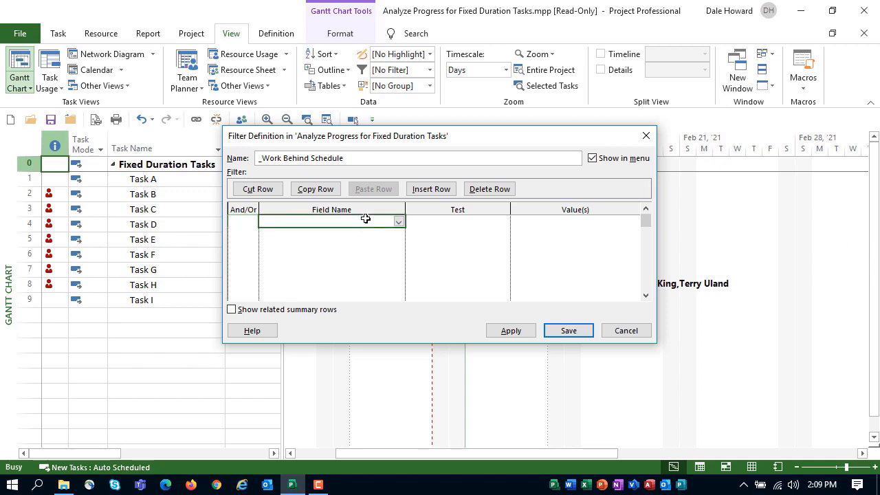
pyautogui.click(399, 222)
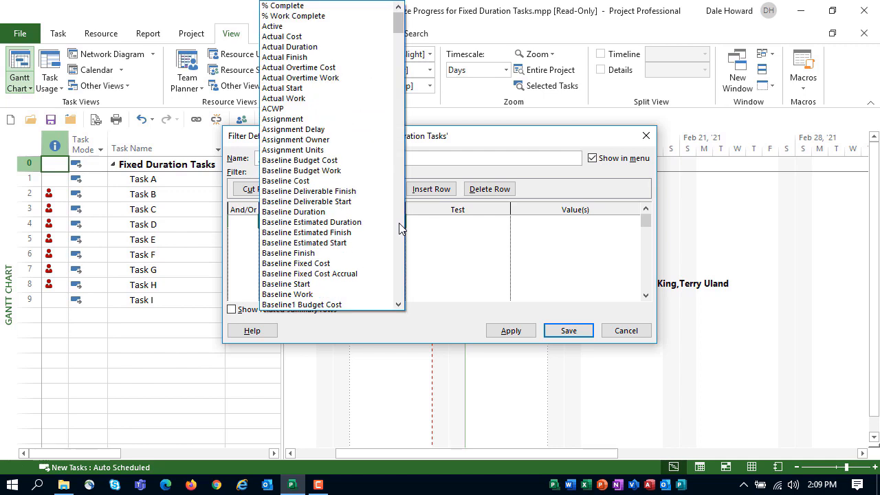
pyautogui.click(348, 15)
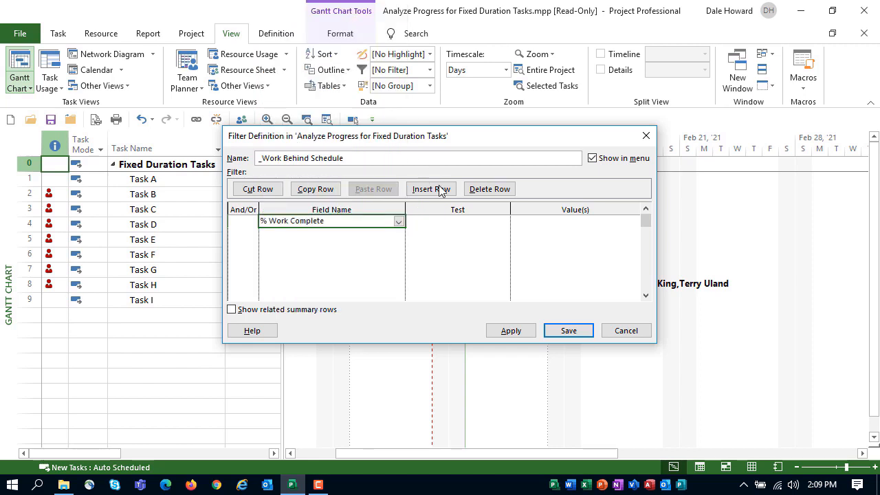
pyautogui.click(445, 220)
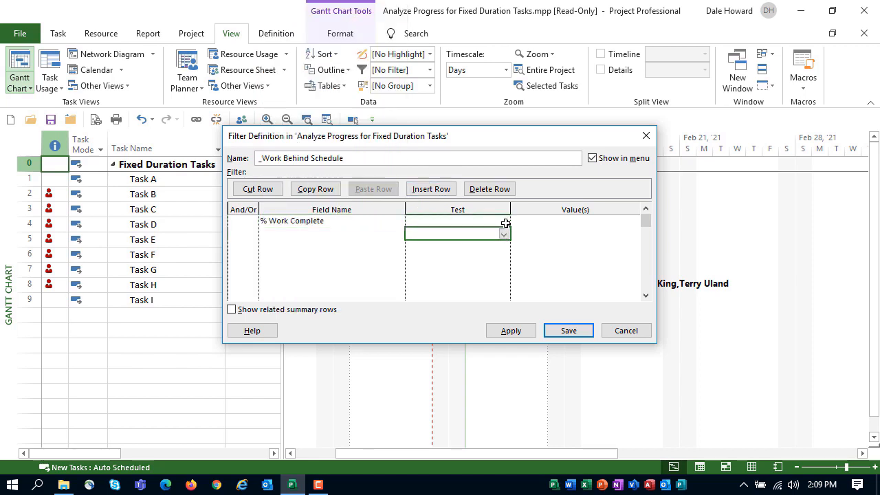
pyautogui.click(504, 220)
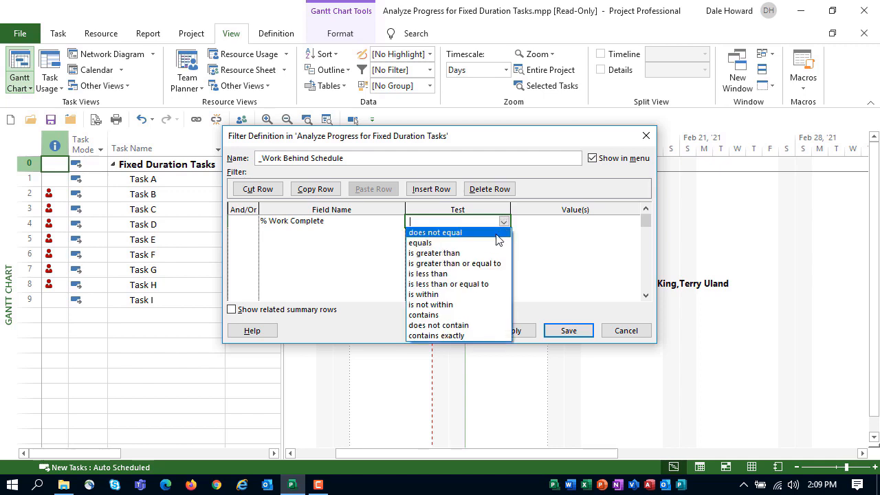
pyautogui.click(466, 274)
pyautogui.click(567, 220)
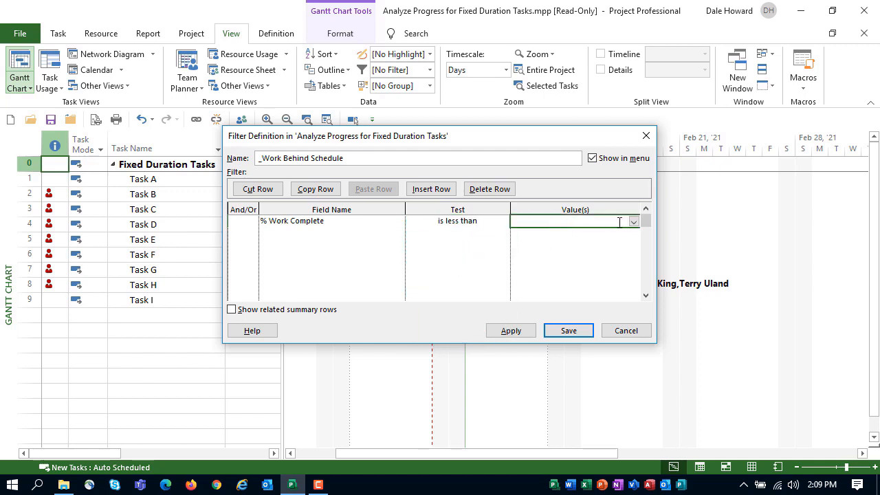
pyautogui.click(633, 222)
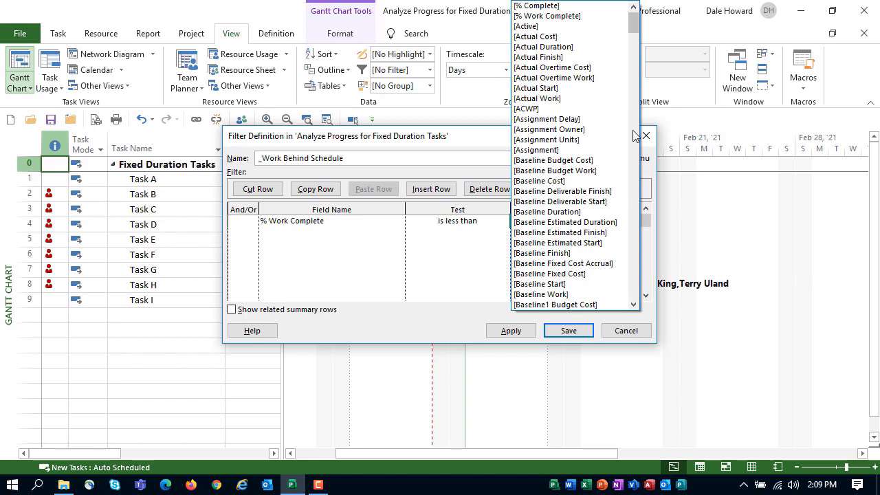
pyautogui.click(568, 7)
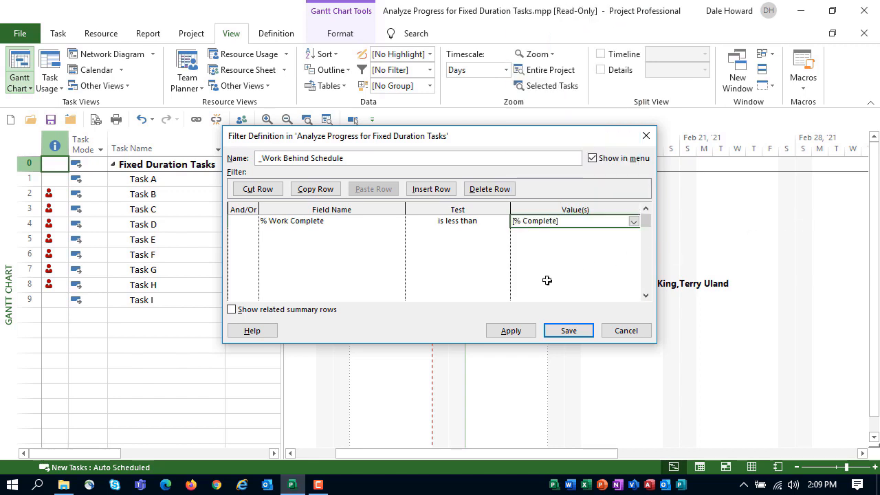
# Step: Include related summary rows in the filter, apply it to the task list, and clear it again
pyautogui.click(231, 310)
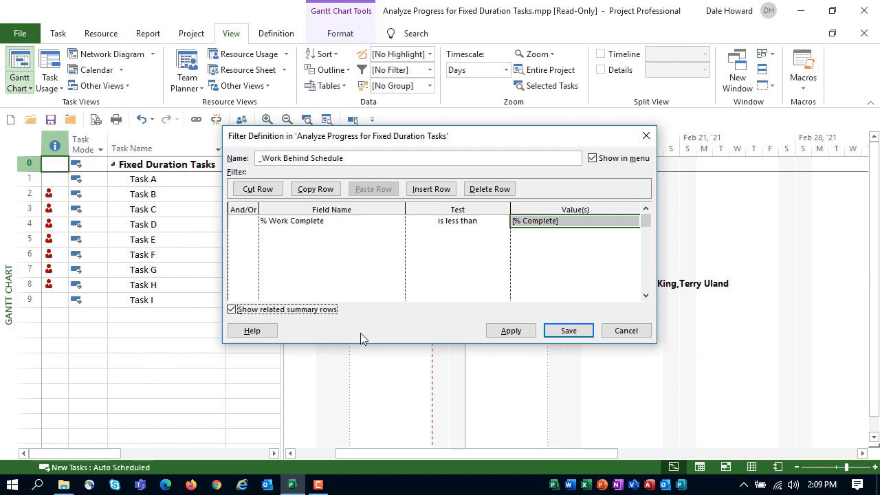
pyautogui.click(509, 330)
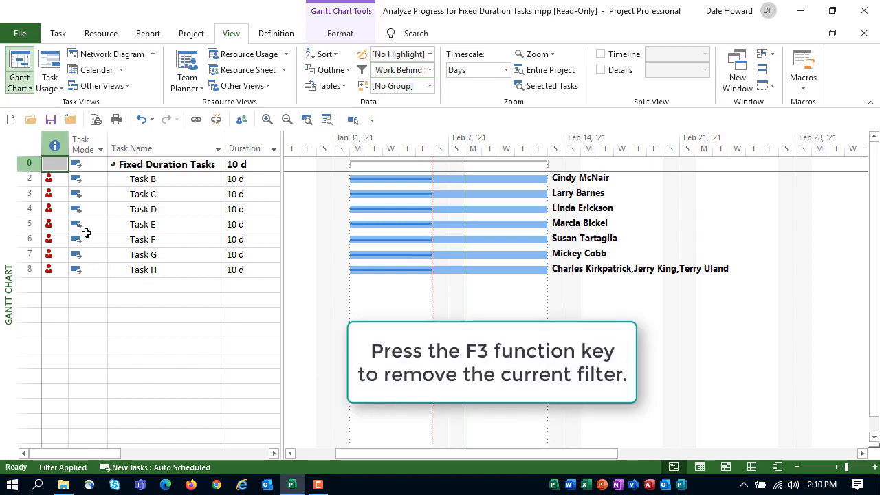
pyautogui.click(62, 165)
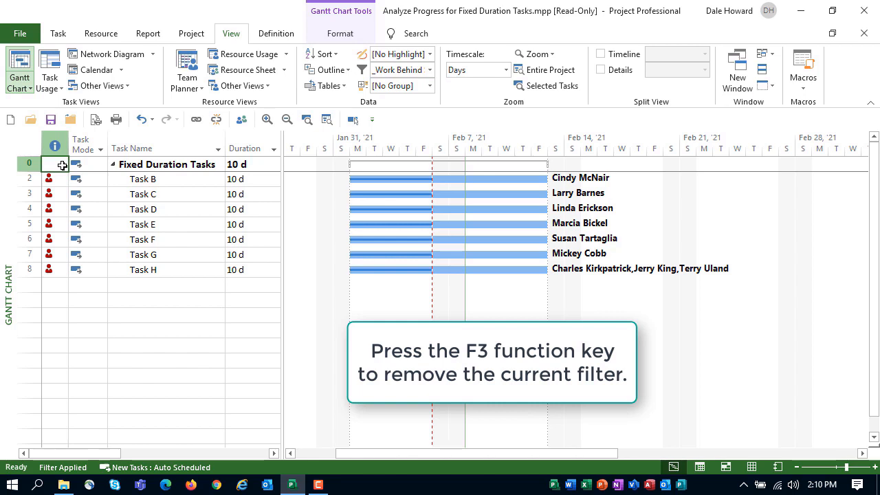
pyautogui.press('F3')
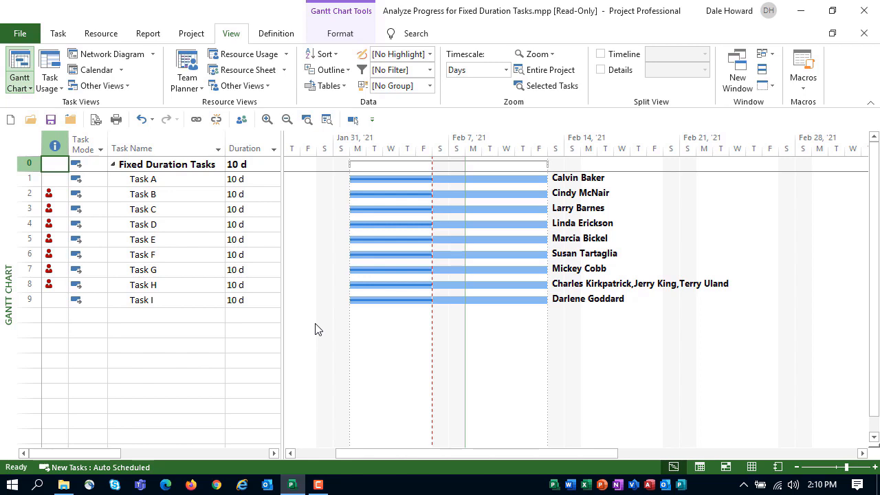
# Step: Create a copy of the Gantt Chart view named "_Progress Comparison"
pyautogui.click(57, 35)
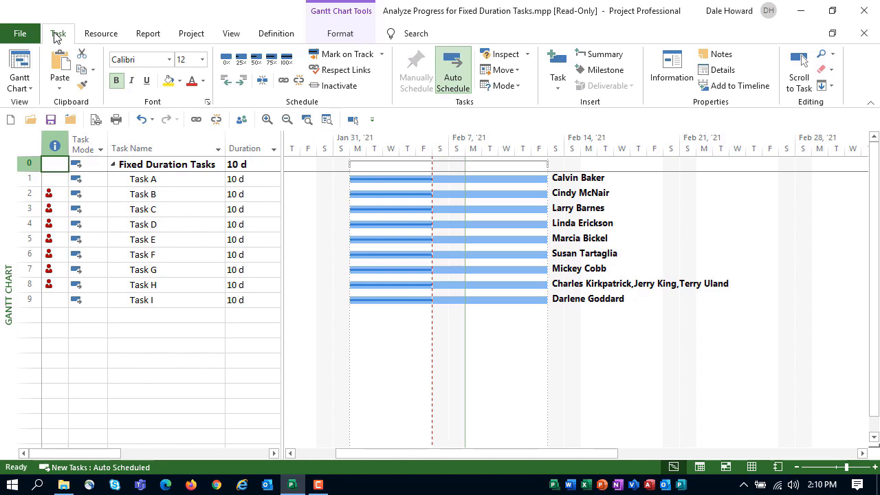
pyautogui.click(21, 85)
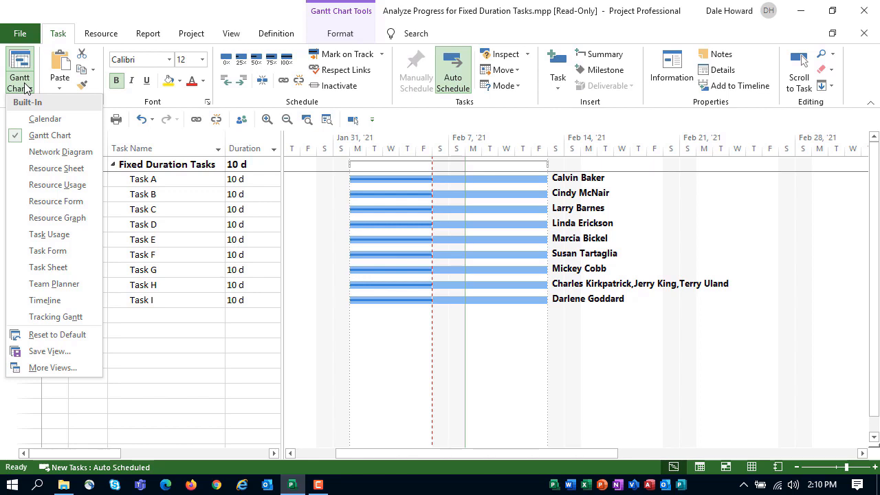
pyautogui.click(71, 369)
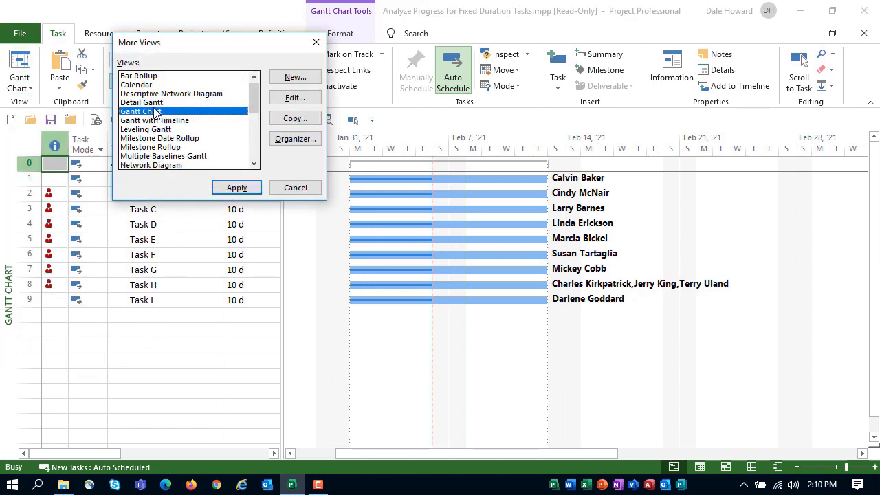
pyautogui.click(295, 119)
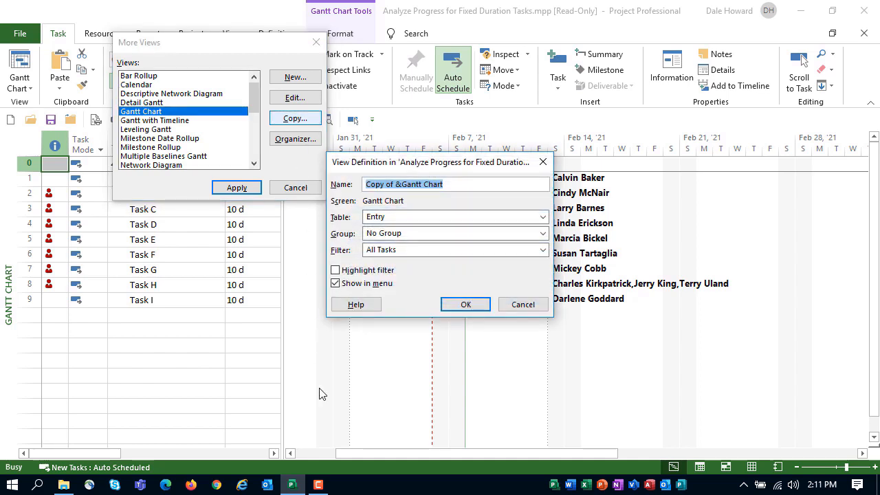
pyautogui.write('_')
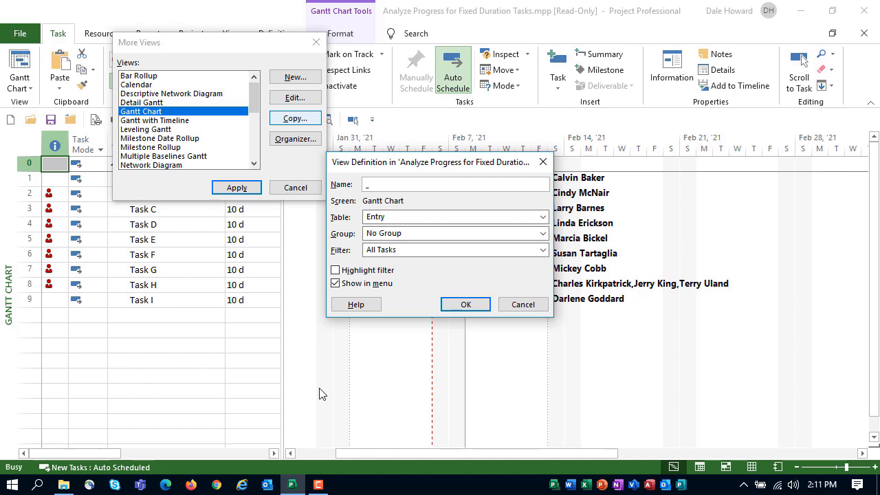
pyautogui.write('Progress Comparison')
# Step: Assign the _Progress Comparison table and the _Work Behind Schedule filter to the new view, using it as a highlight filter
pyautogui.click(541, 216)
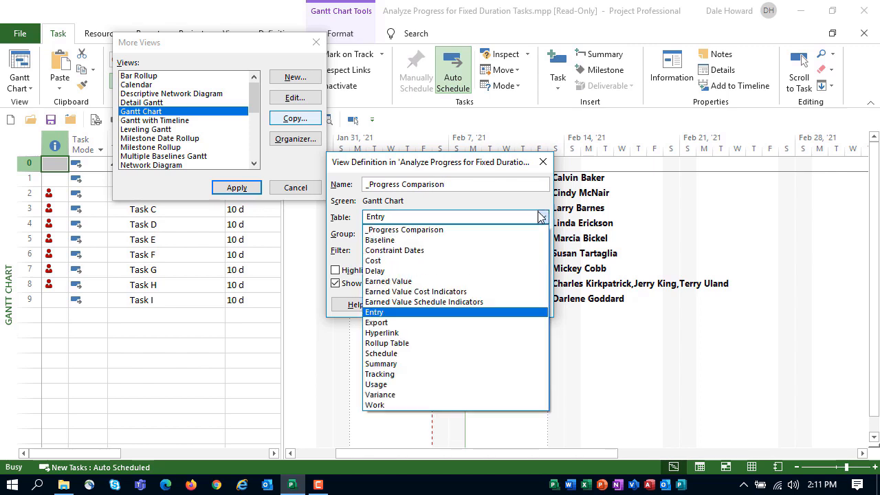
pyautogui.click(469, 233)
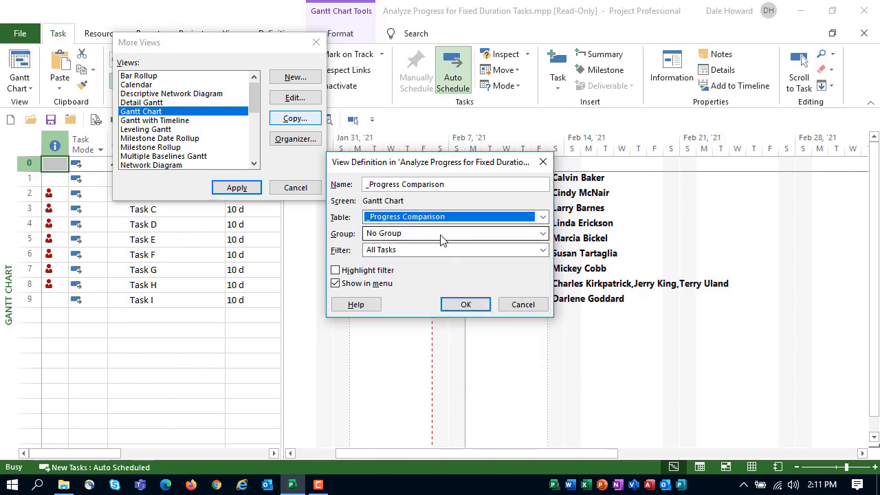
pyautogui.click(428, 250)
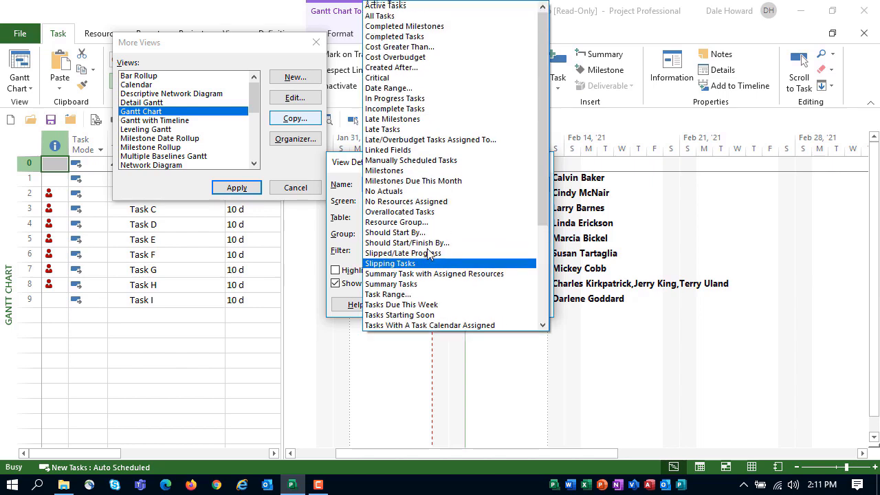
pyautogui.scroll(1, 428, 253)
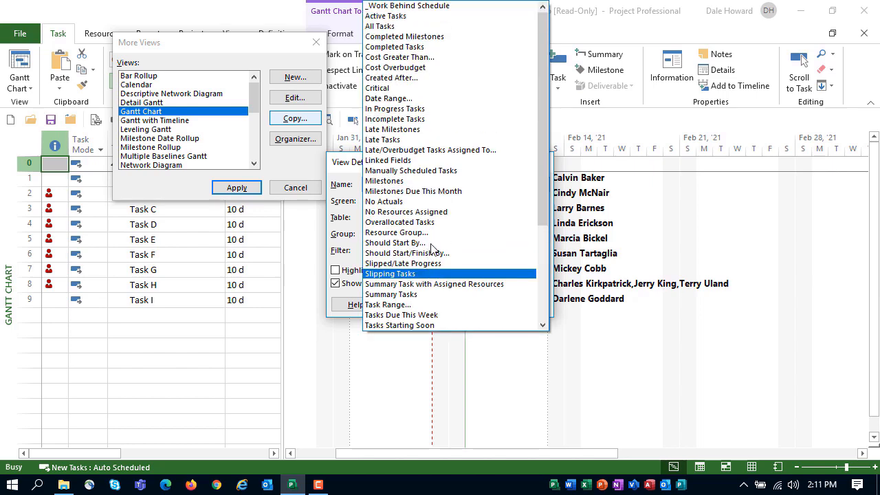
pyautogui.click(474, 7)
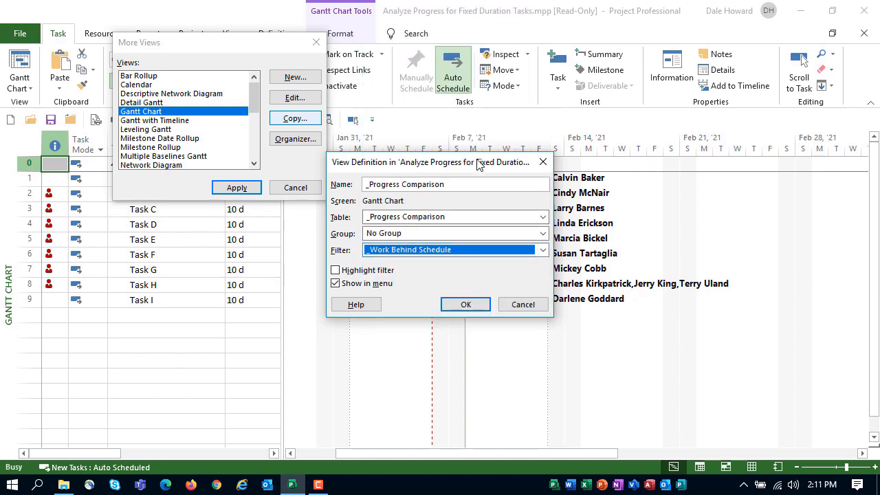
pyautogui.click(378, 273)
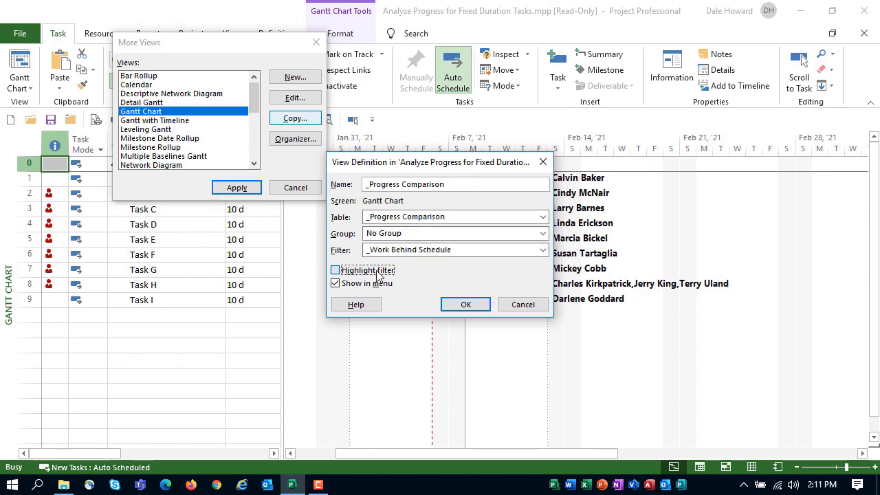
pyautogui.click(378, 272)
# Step: Save and apply the _Progress Comparison view, widening the table area through the % Duration Complete column
pyautogui.click(465, 305)
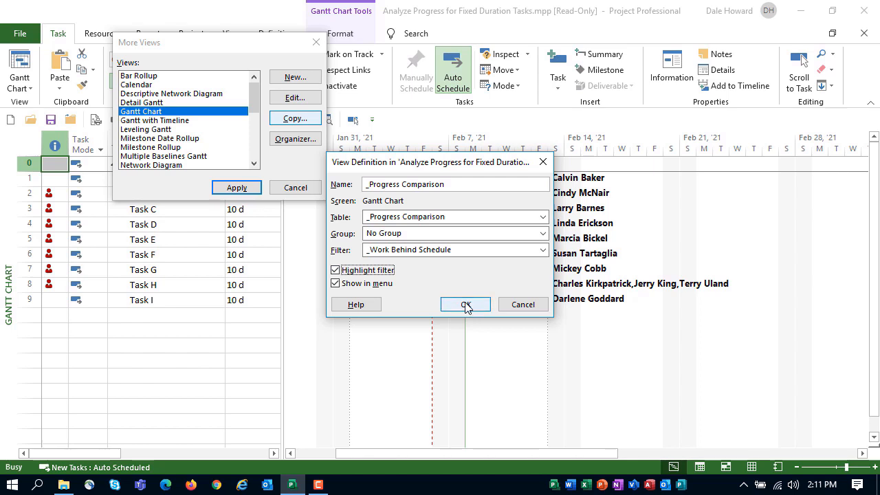
pyautogui.click(236, 186)
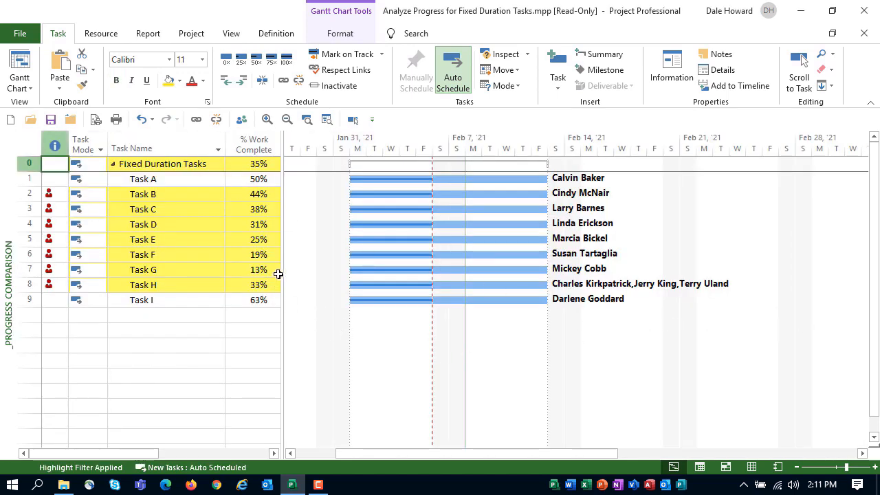
pyautogui.moveTo(280, 265); pyautogui.dragTo(343, 268)
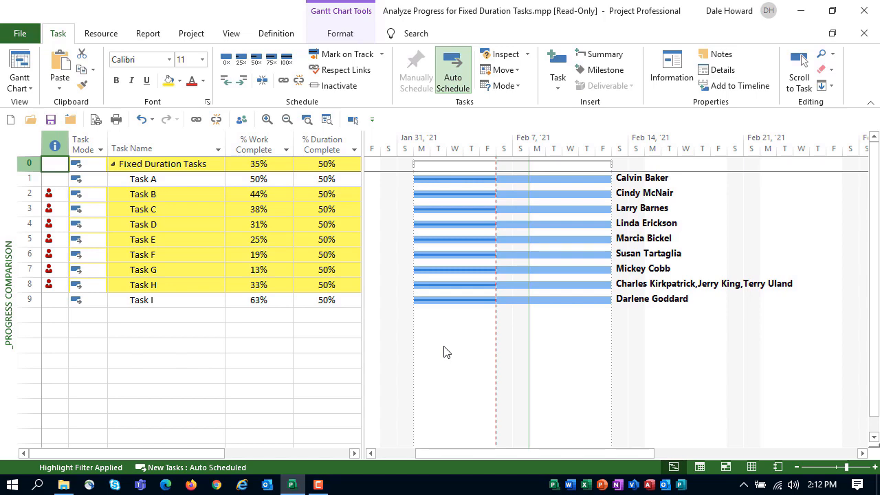
# Step: In the Gantt bar styles, rename the Progress bar as "% Work Complete"
pyautogui.doubleClick(443, 352)
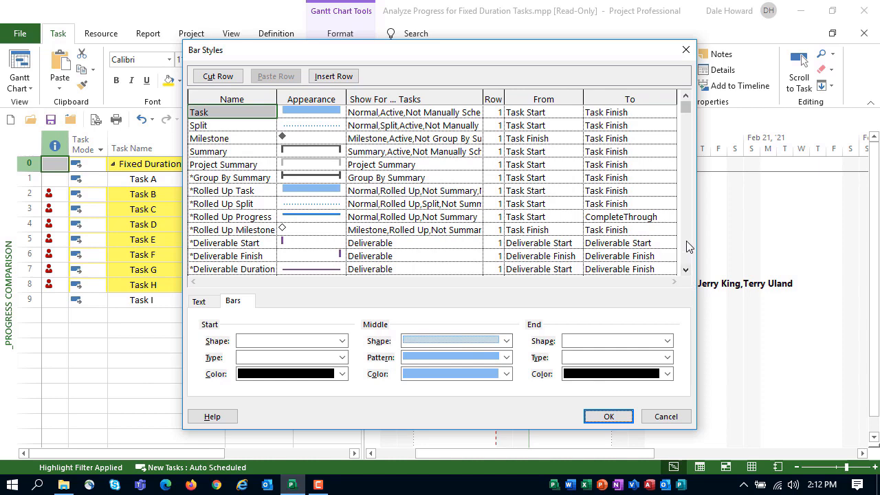
pyautogui.scroll(-13, 690, 246)
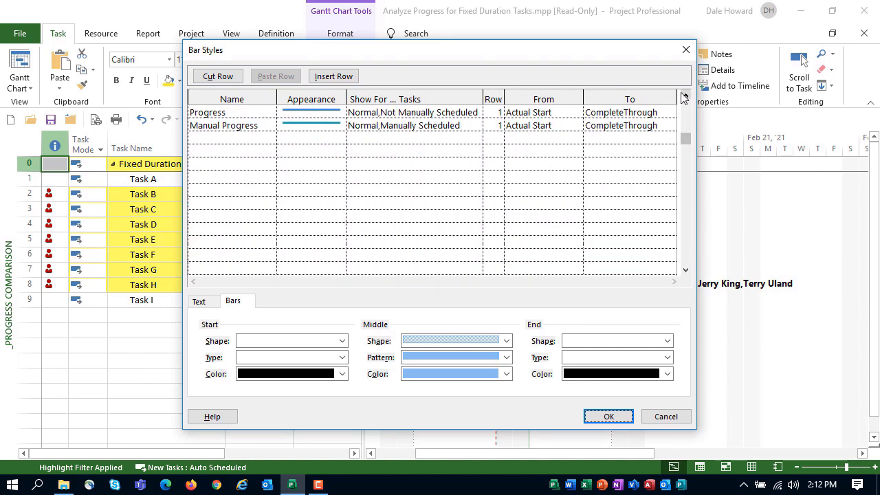
pyautogui.scroll(5, 689, 100)
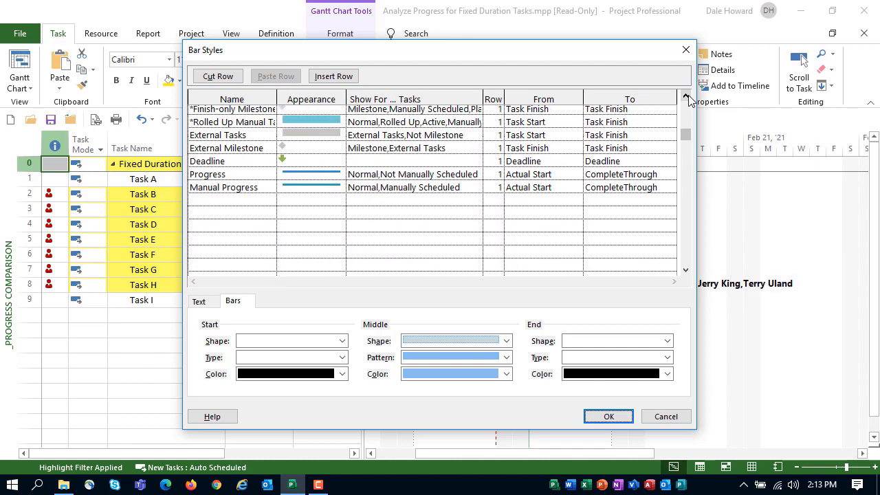
pyautogui.click(243, 177)
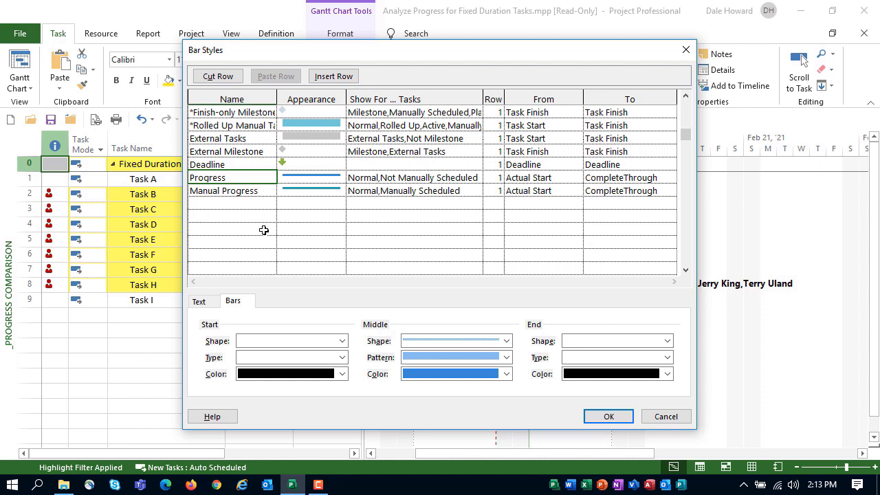
pyautogui.write('% Work Complete')
# Step: Make the renamed progress bar extend from Actual Start to % Work Complete
pyautogui.press('Tab')
pyautogui.press('Tab')
pyautogui.press('Tab')
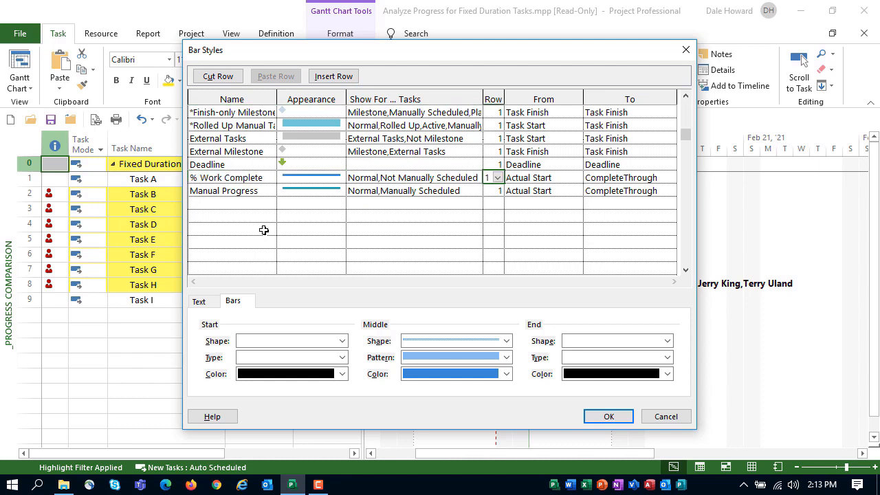
pyautogui.press('Tab')
pyautogui.press('Tab')
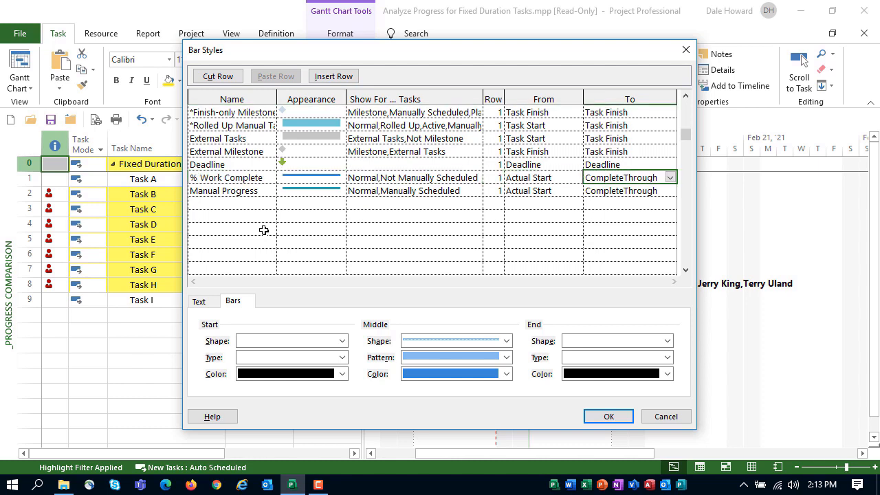
pyautogui.click(670, 179)
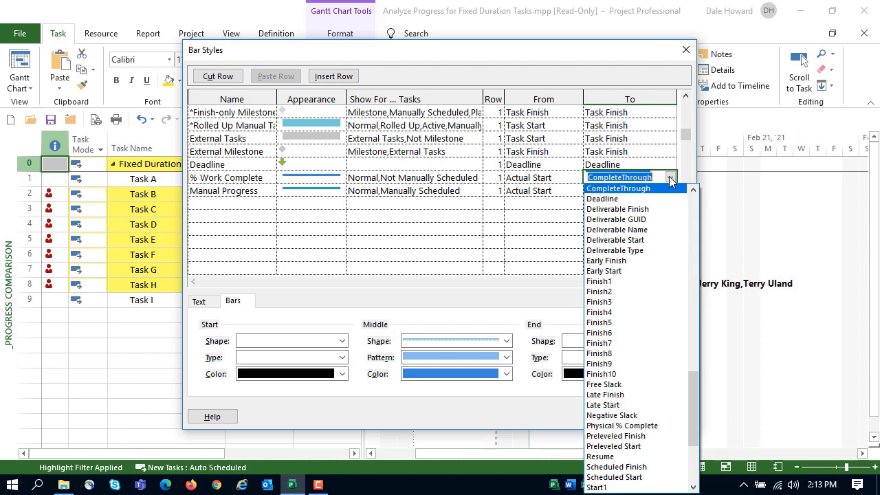
pyautogui.scroll(15, 670, 179)
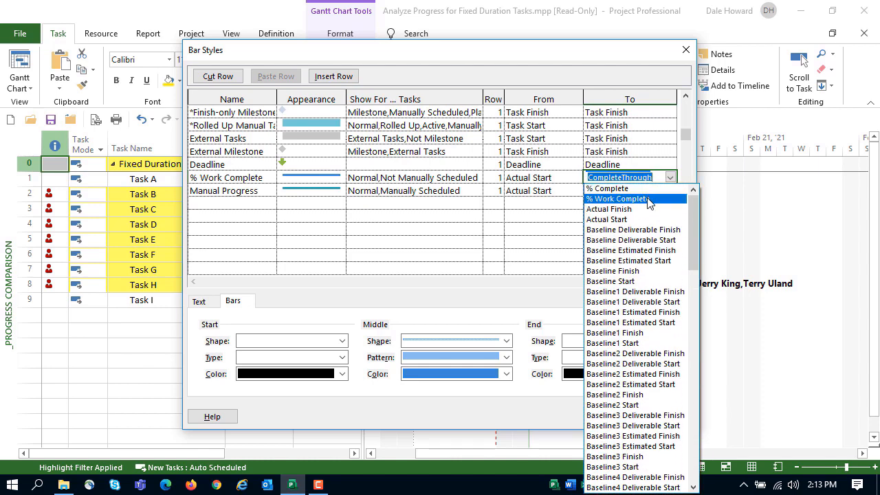
pyautogui.click(648, 200)
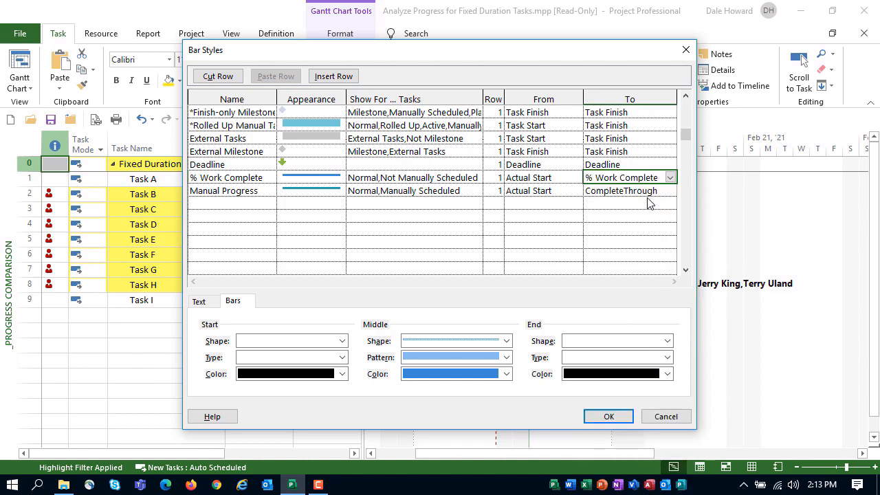
# Step: Format the % Work Complete bar with the upper half-height middle shape and the standard Green color
pyautogui.click(322, 178)
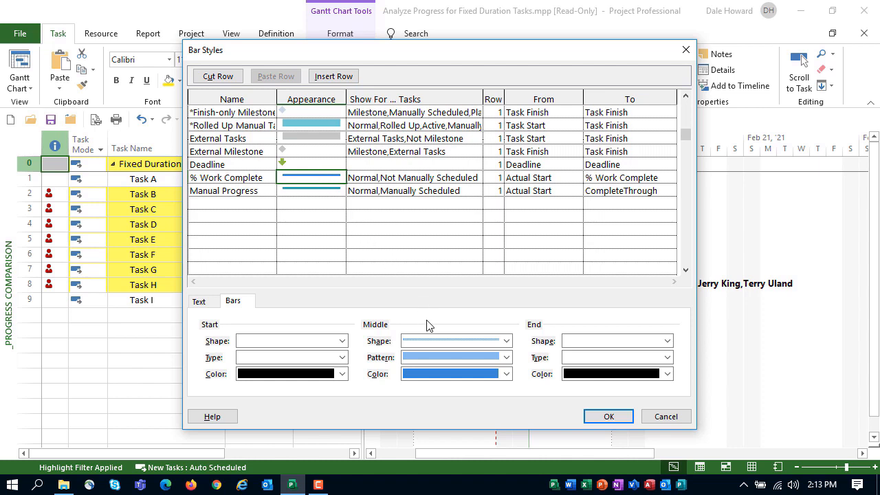
pyautogui.click(506, 341)
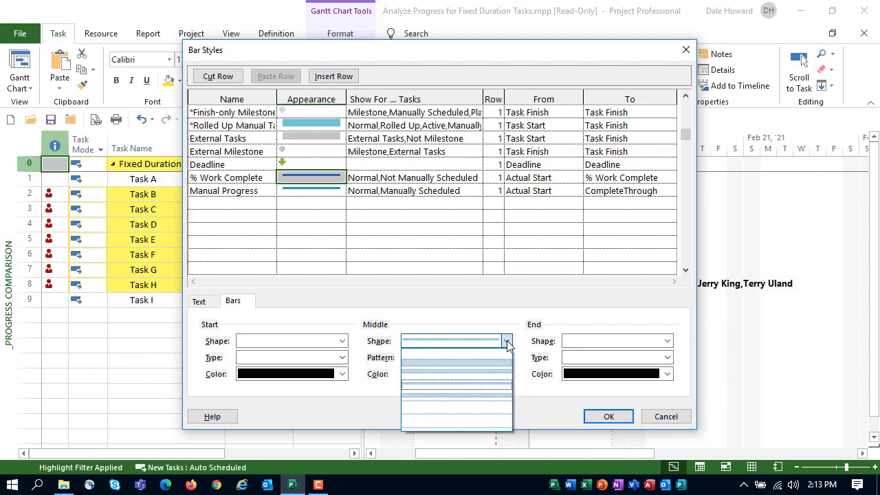
pyautogui.click(495, 376)
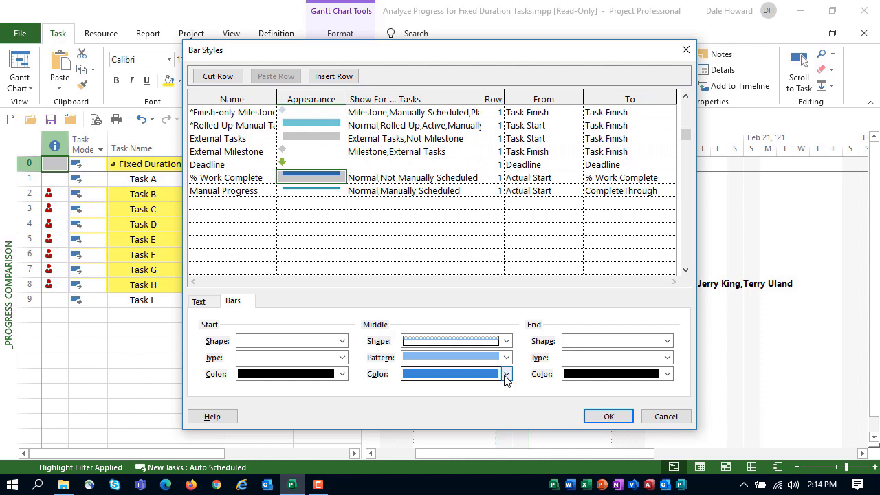
pyautogui.click(506, 374)
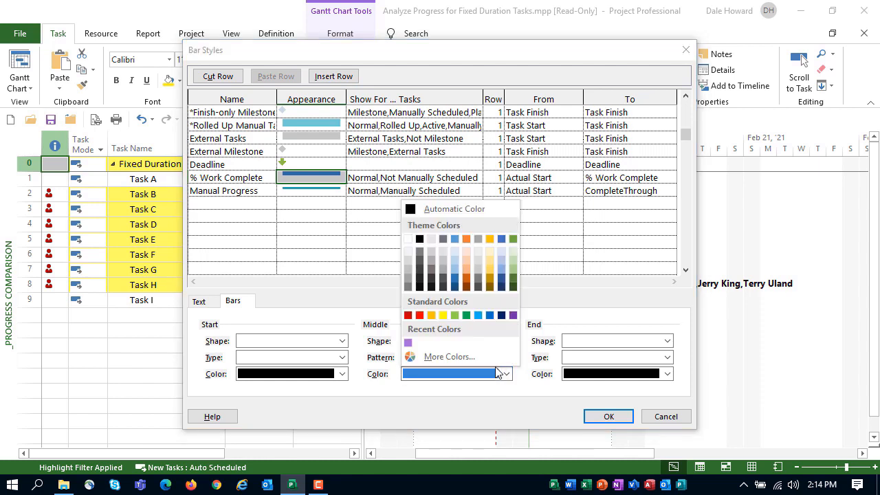
pyautogui.click(468, 315)
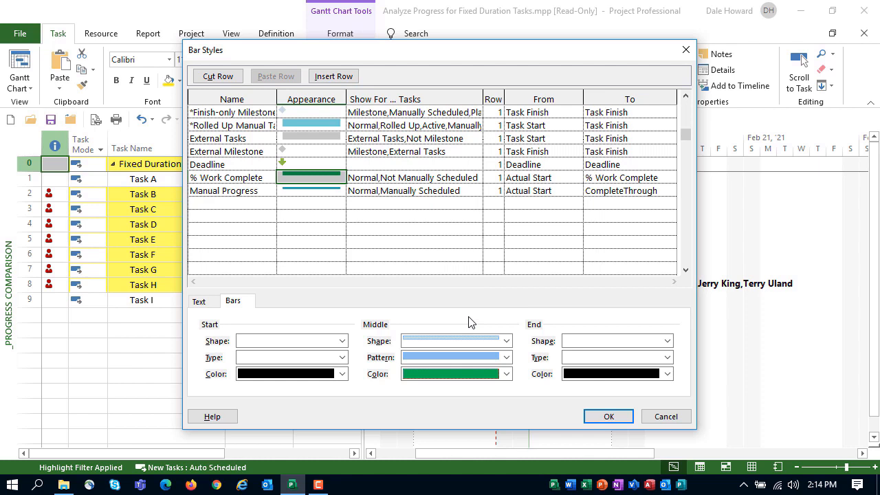
# Step: Insert a new bar style row above Manual Progress and name it "% Duration Complete"
pyautogui.click(240, 192)
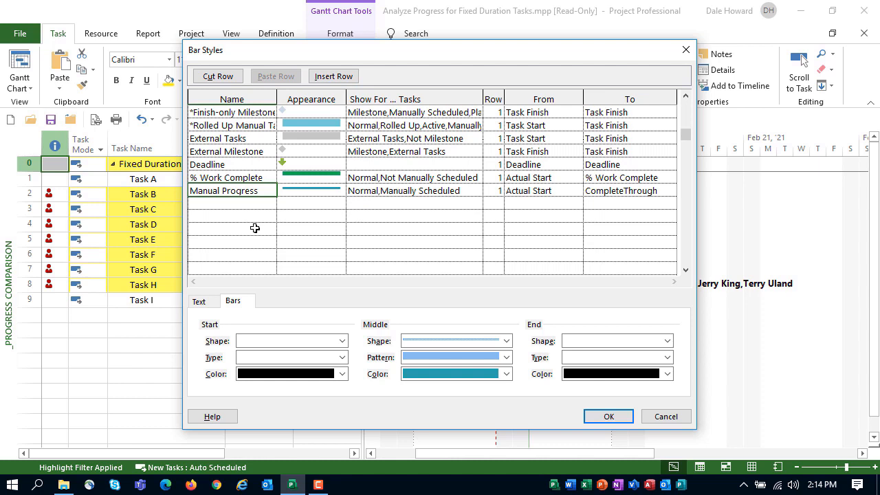
pyautogui.press('Insert')
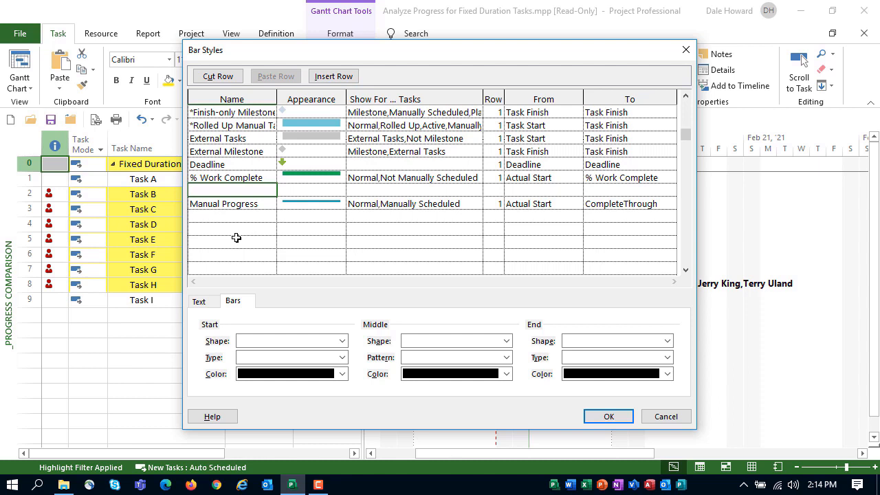
pyautogui.write('% Duration Complete')
# Step: Make the % Duration Complete bar extend to % Complete, keeping Task Start as its starting point
pyautogui.press('Tab')
pyautogui.press('Tab')
pyautogui.press('Tab')
pyautogui.press('Tab')
pyautogui.press('Tab')
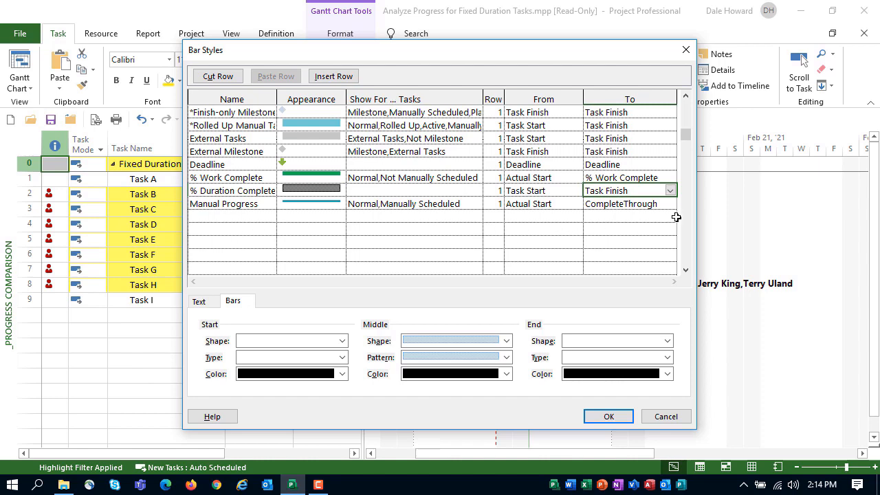
pyautogui.click(670, 191)
pyautogui.scroll(10, 671, 192)
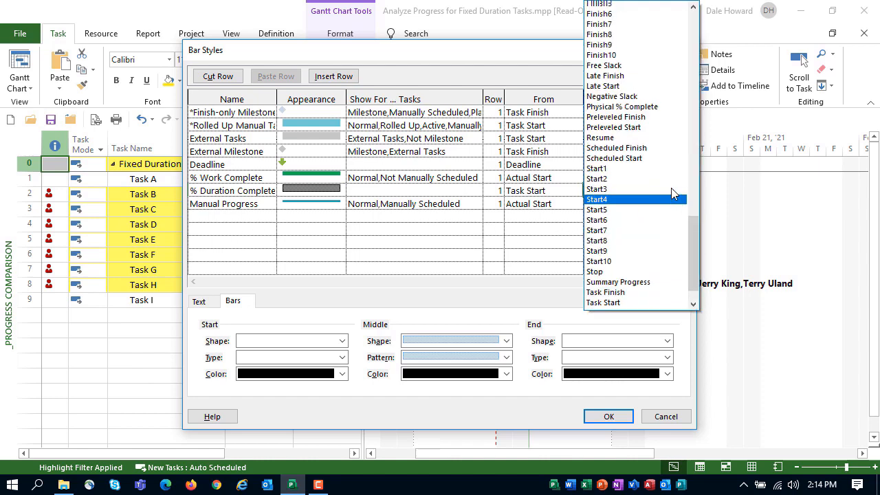
pyautogui.scroll(5, 672, 194)
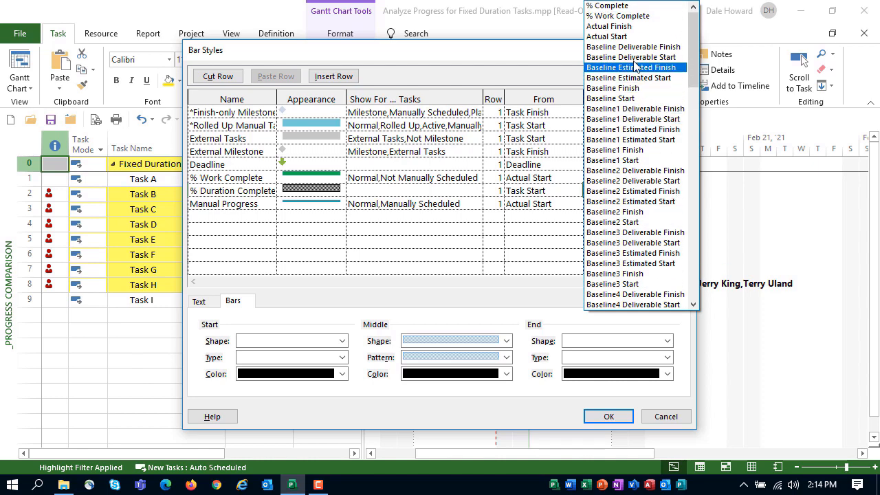
pyautogui.click(630, 7)
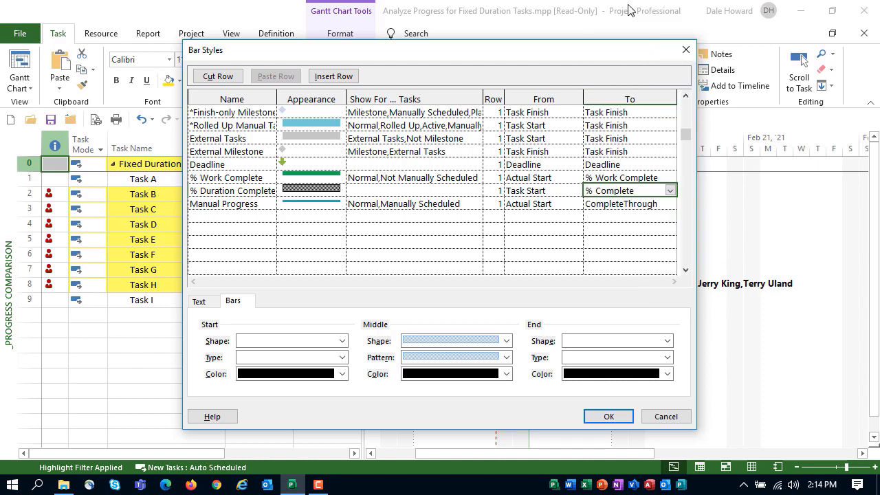
# Step: Show the % Duration Complete bar for "Normal,Not Manually Scheduled" tasks
pyautogui.click(361, 189)
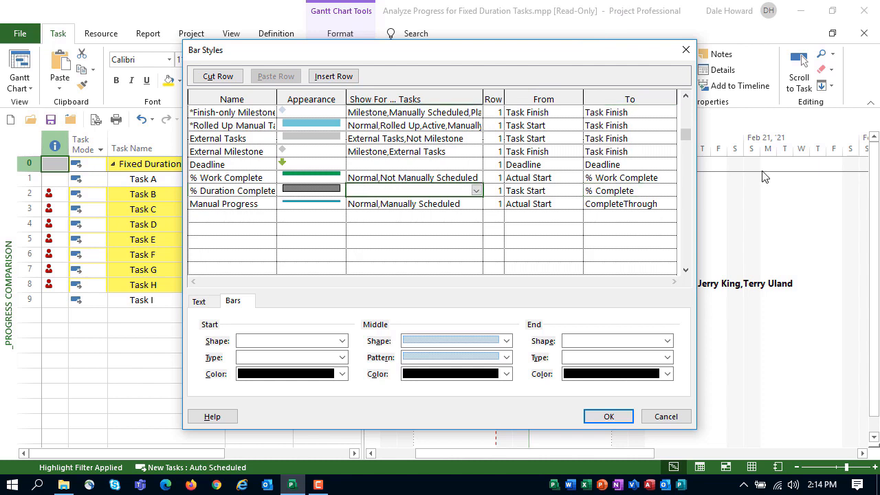
pyautogui.write('Normal,Not Manually Scheduled')
# Step: Format the % Duration Complete bar with a narrow centered middle shape, solid pattern and standard purple color, and apply the bar styles
pyautogui.hotkey('shift', 'Tab')
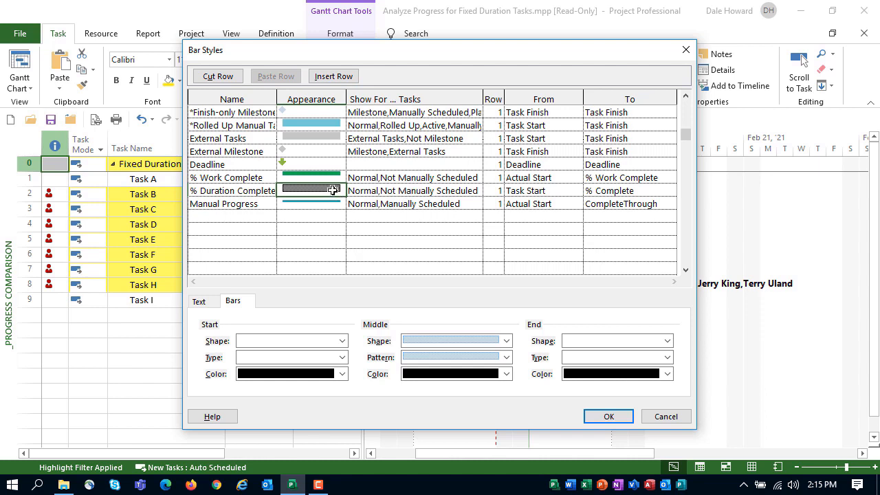
pyautogui.click(505, 341)
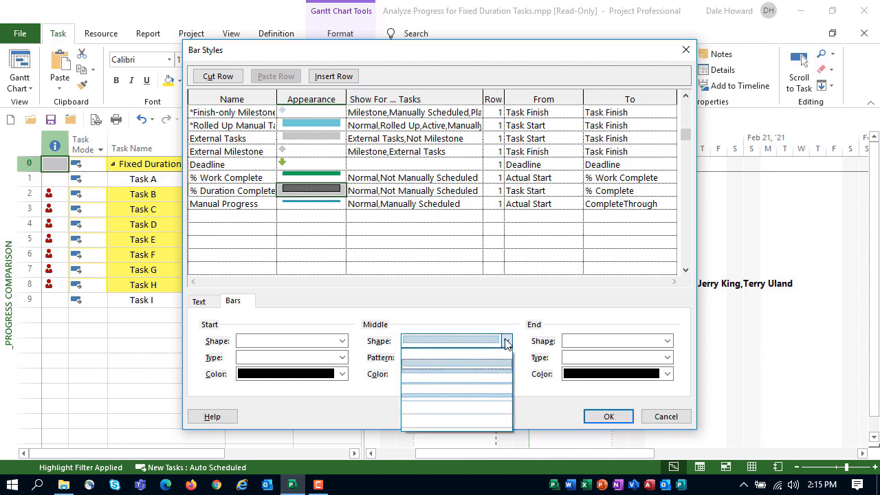
pyautogui.click(490, 397)
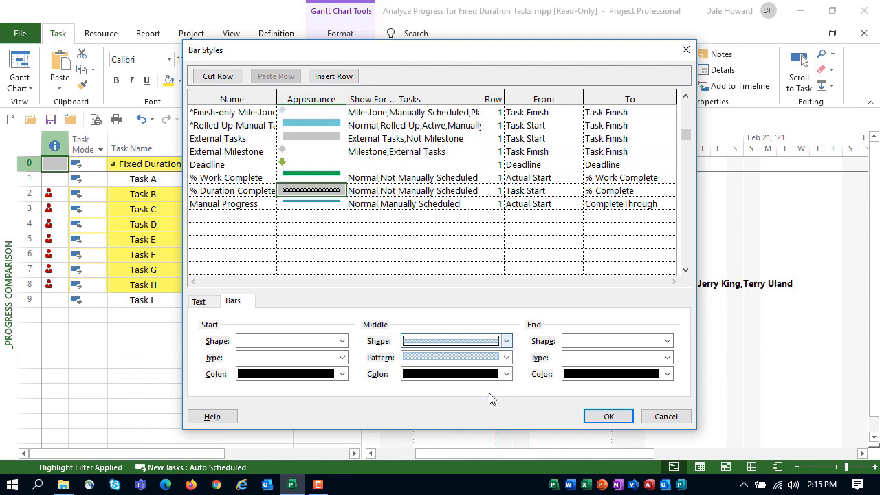
pyautogui.click(506, 357)
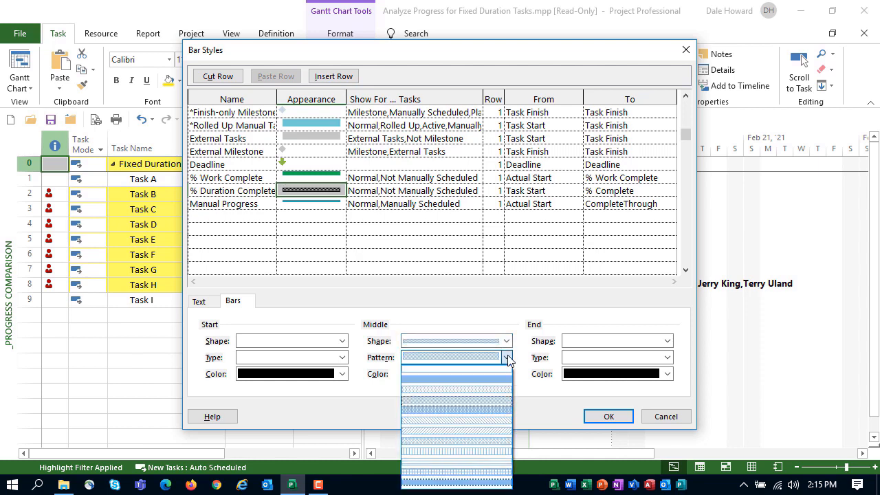
pyautogui.click(495, 379)
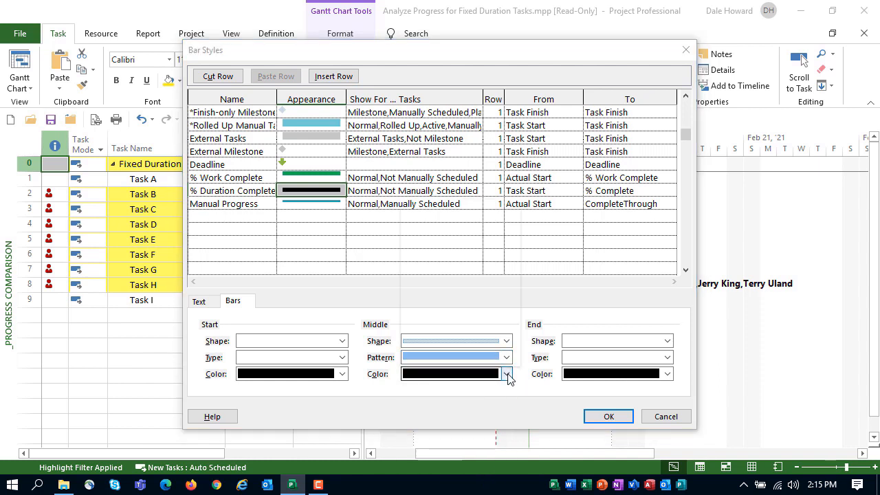
pyautogui.click(505, 374)
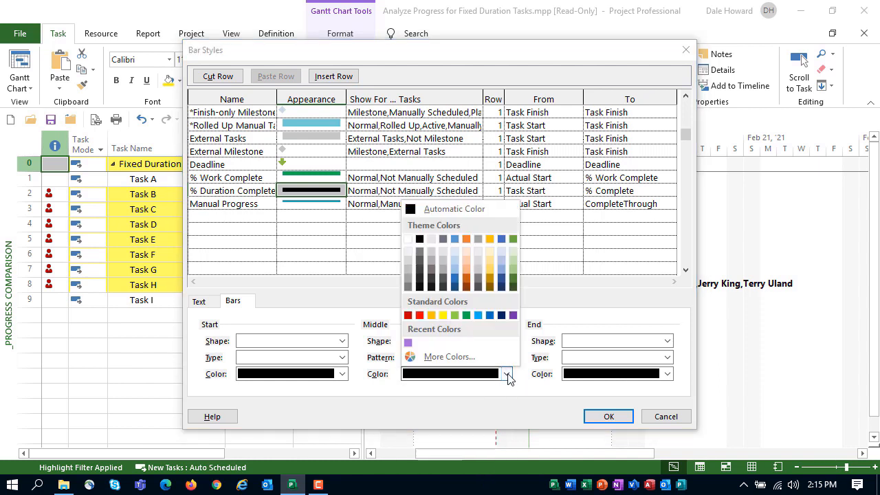
pyautogui.click(514, 315)
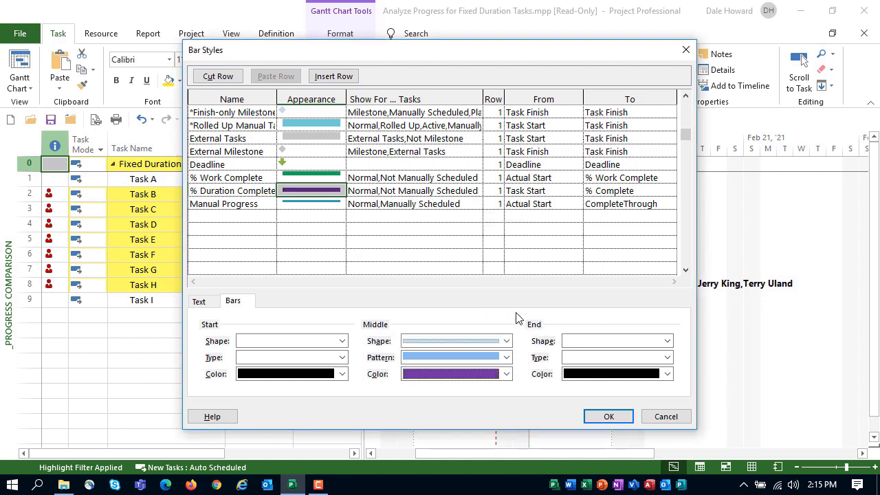
pyautogui.click(608, 416)
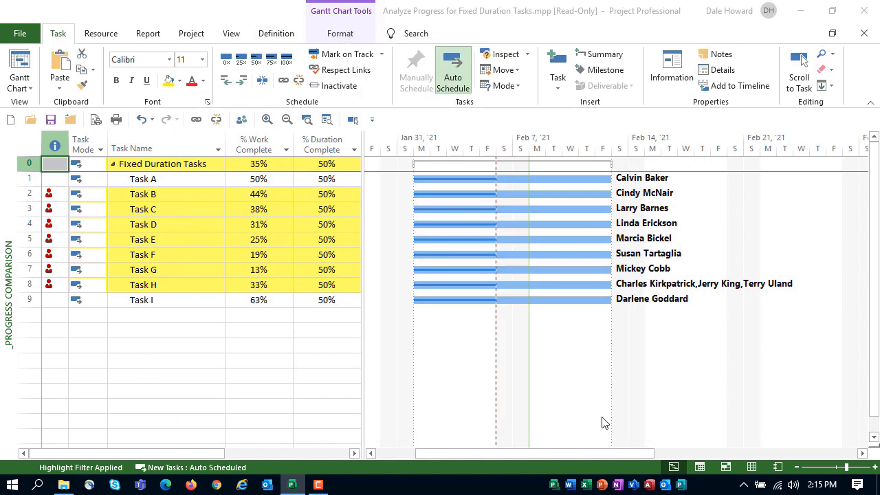